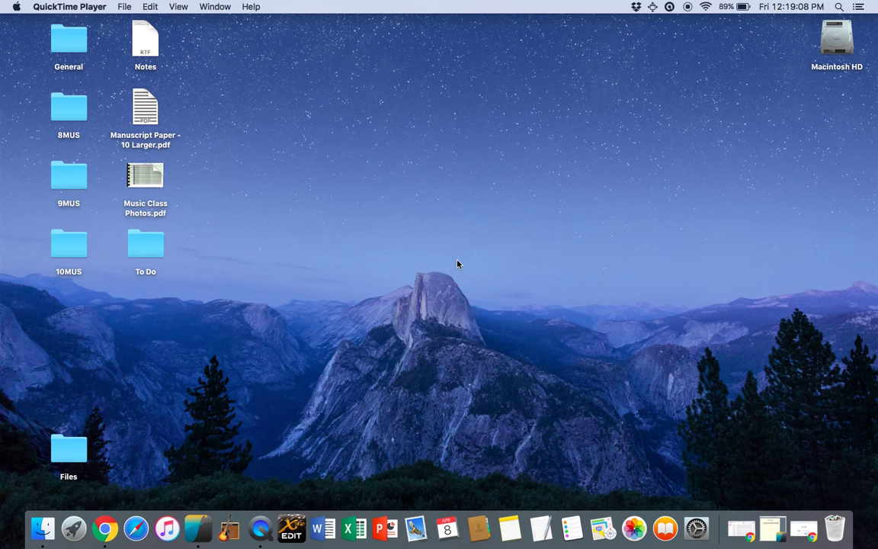
- Start a new score titled 'Pop Music Composition' with the composer's name and A4 page size
key(super+Tab)
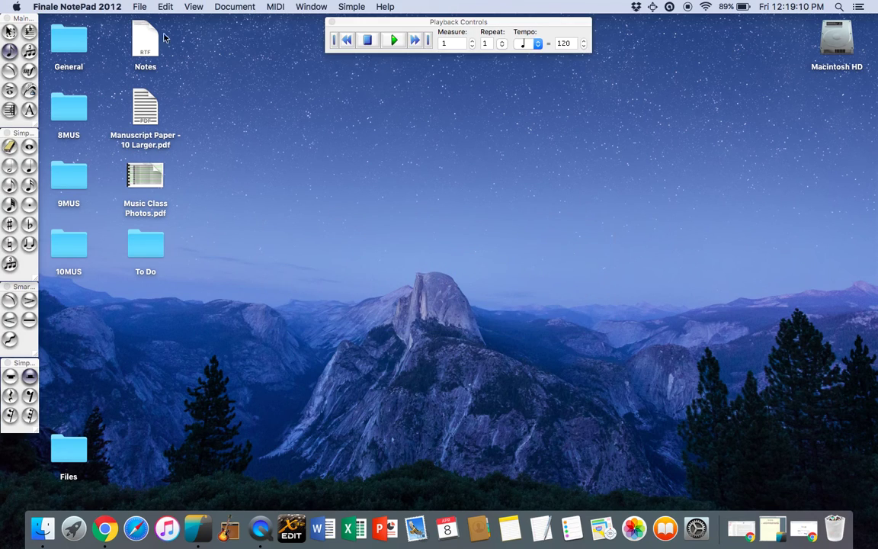
click(140, 7)
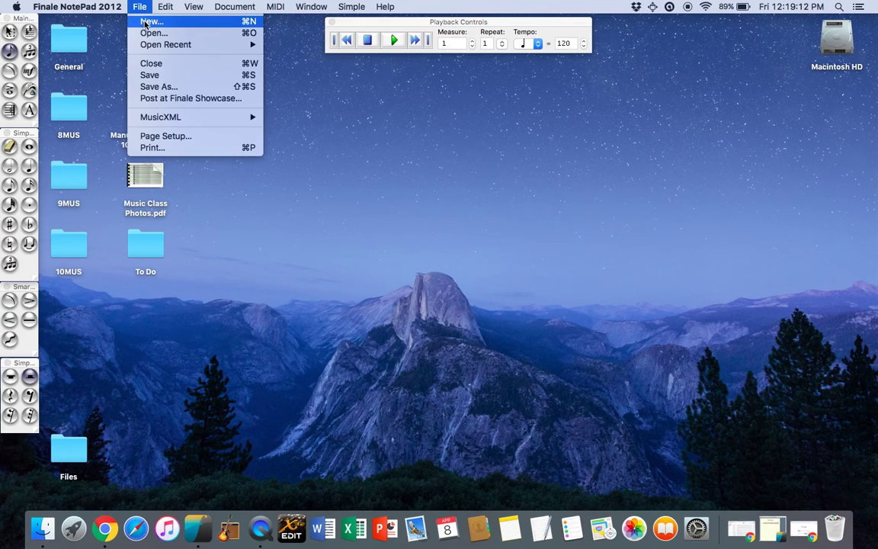
click(144, 23)
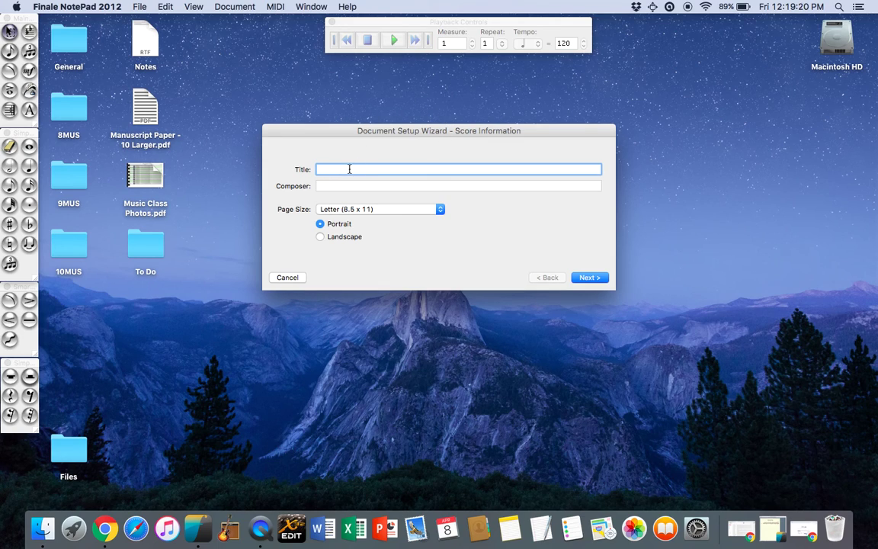
text(Pop Music Composition)
click(353, 185)
text(Mr Clare)
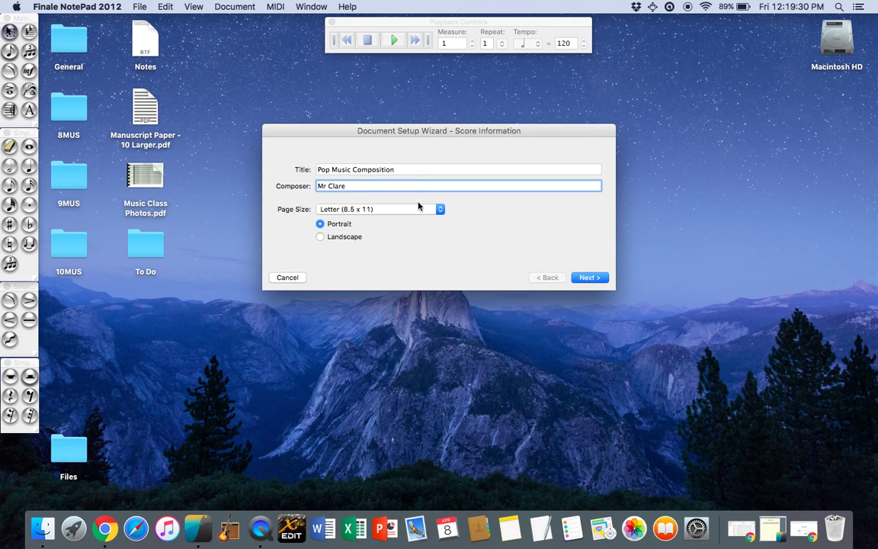
click(337, 211)
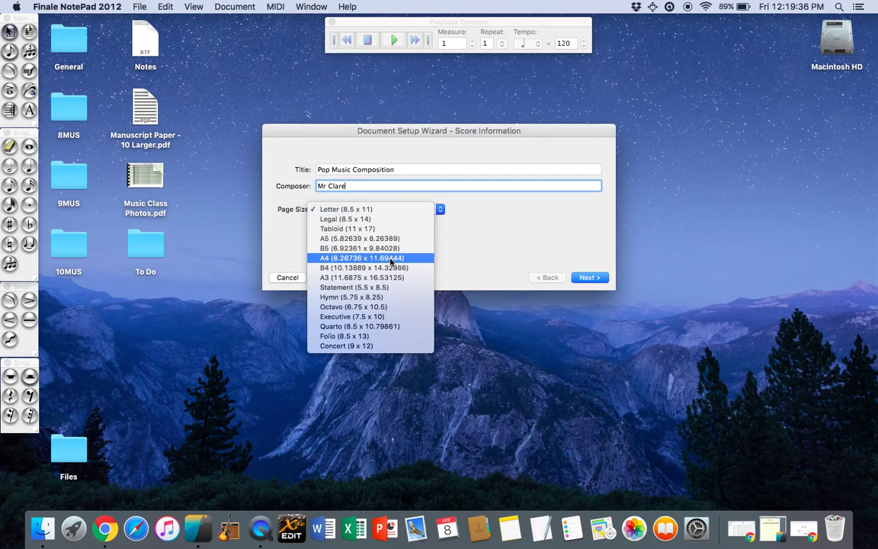
click(328, 259)
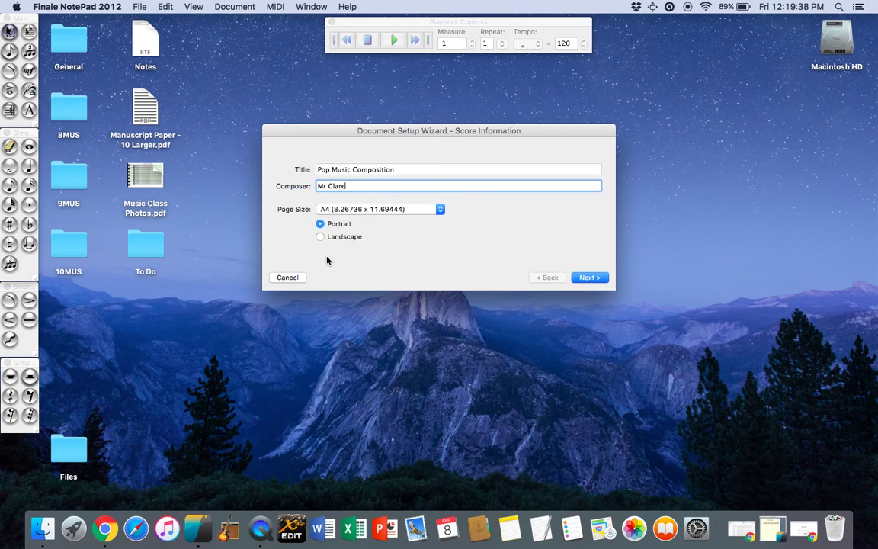
click(591, 279)
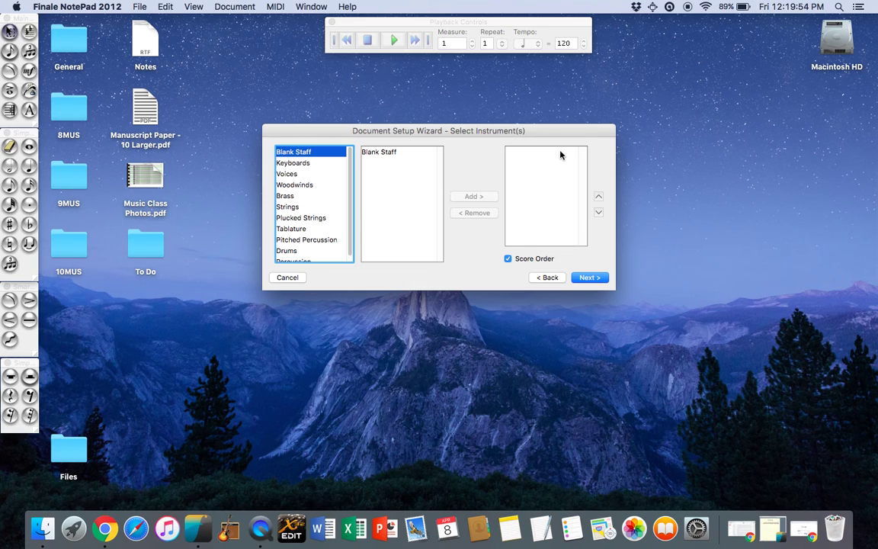
- Add Voice from Voices and Synth Soundtrack from Keyboards to the score's instruments
click(288, 173)
double_click(370, 196)
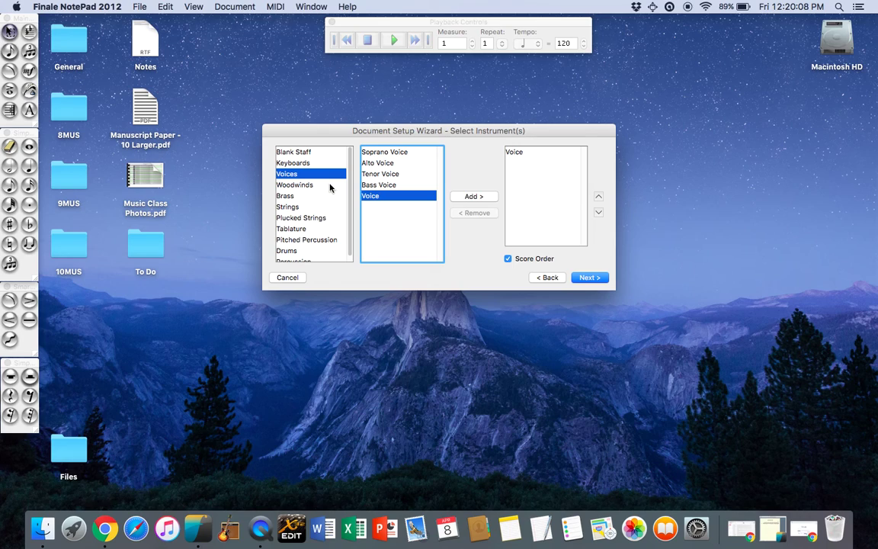
click(297, 163)
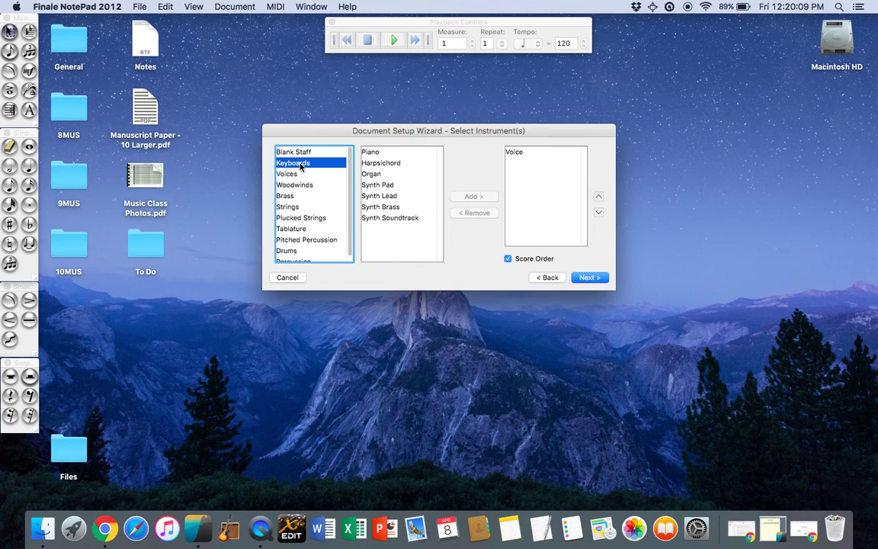
click(373, 152)
key(Down)
key(Down)
key(Down)
key(Down)
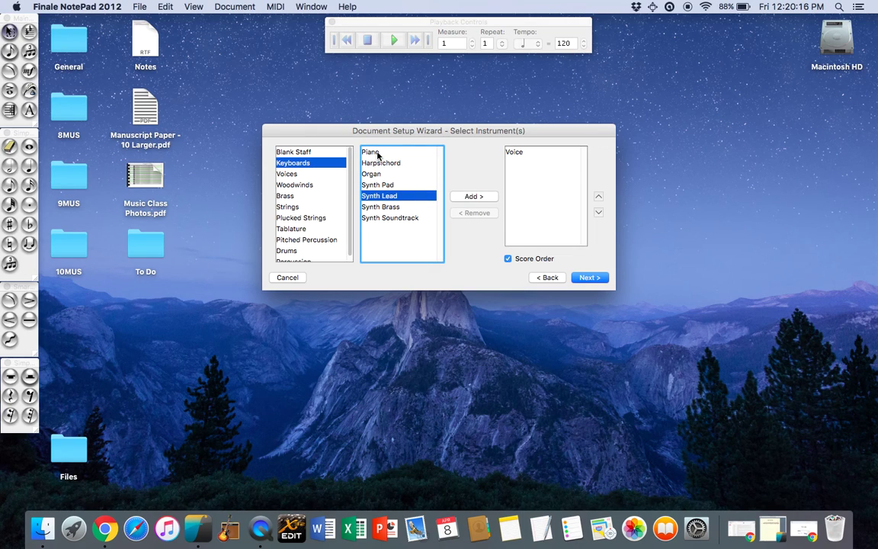
click(377, 153)
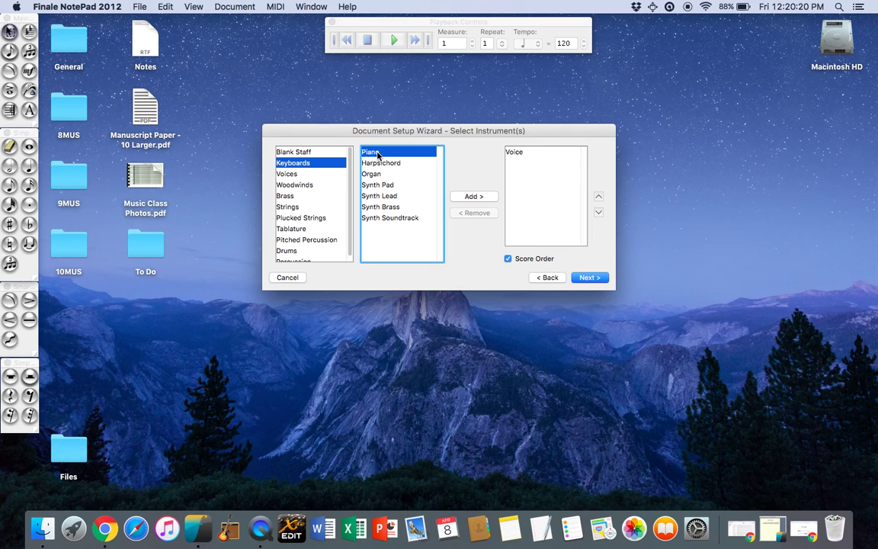
key(Down)
key(Down)
key(Down)
key(Down)
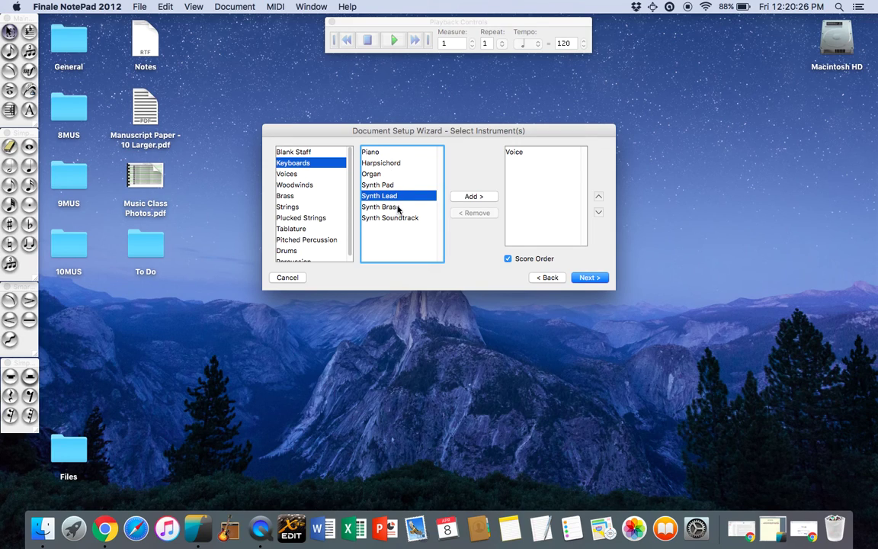
key(Down)
key(Down)
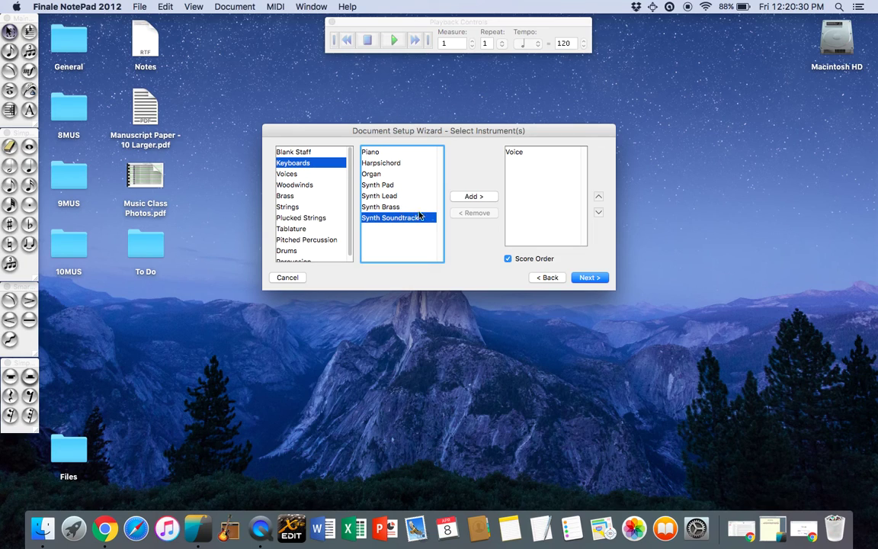
click(473, 197)
- Add Drum Set from the Drums category to the score
scroll(307, 221, down, 1)
click(293, 244)
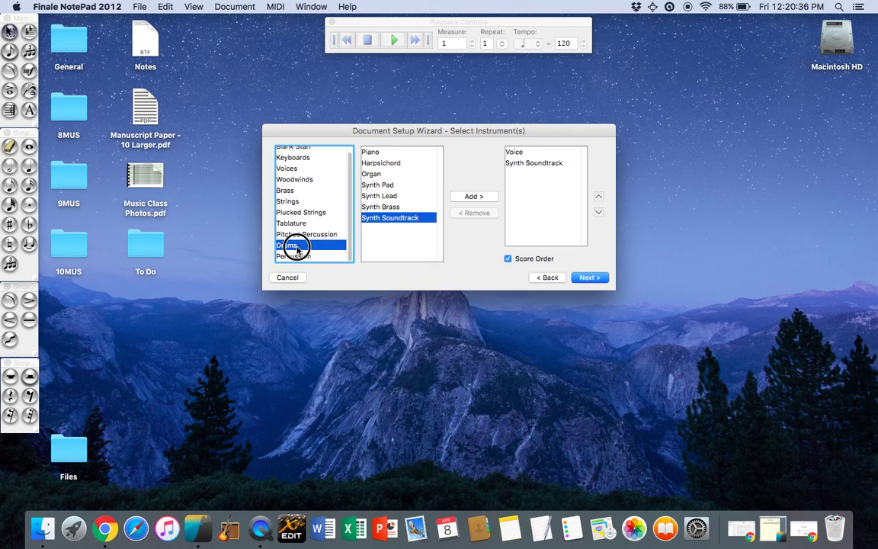
click(397, 175)
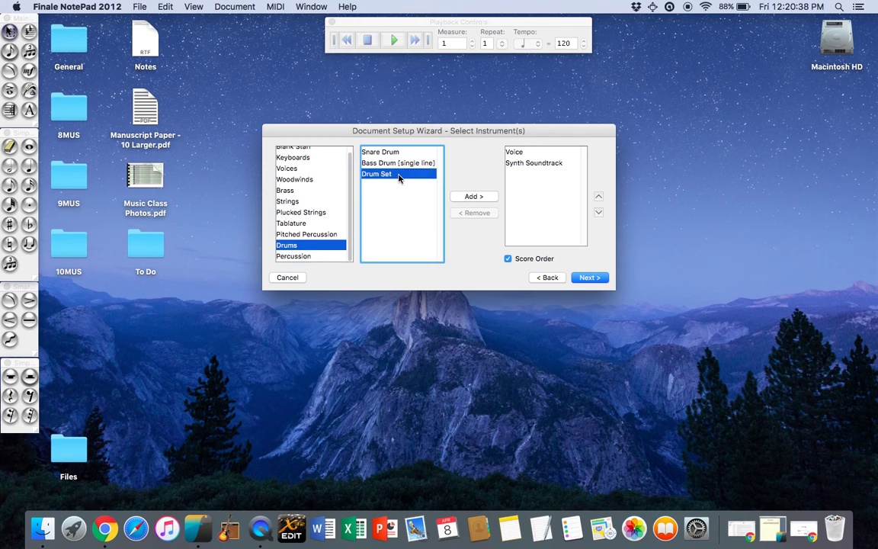
click(467, 196)
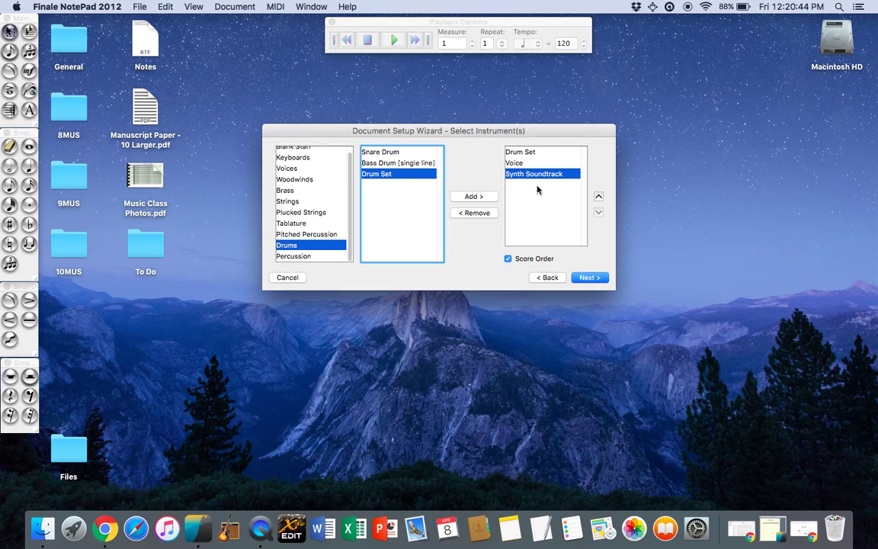
- Browse the Keyboards, Strings, Woodwinds and Brass categories, then add Trumpet in C
click(299, 158)
click(387, 206)
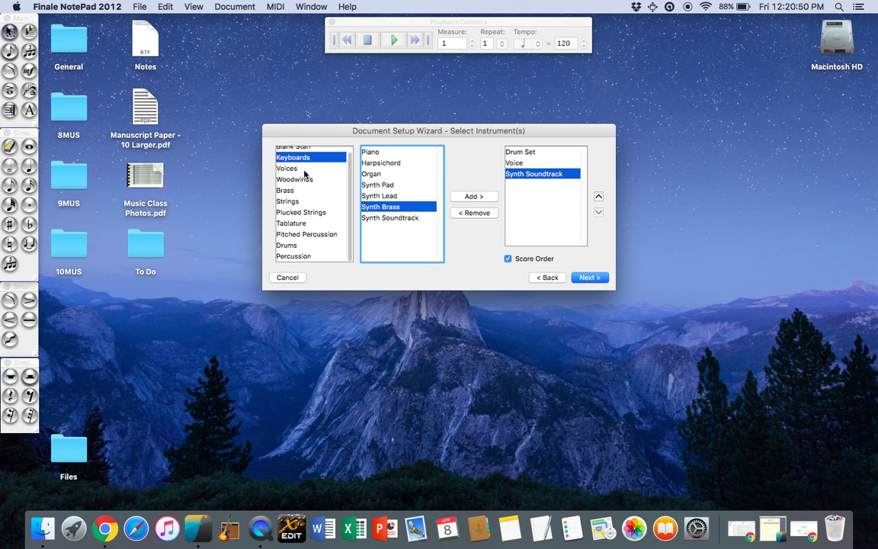
scroll(304, 174, up, 1)
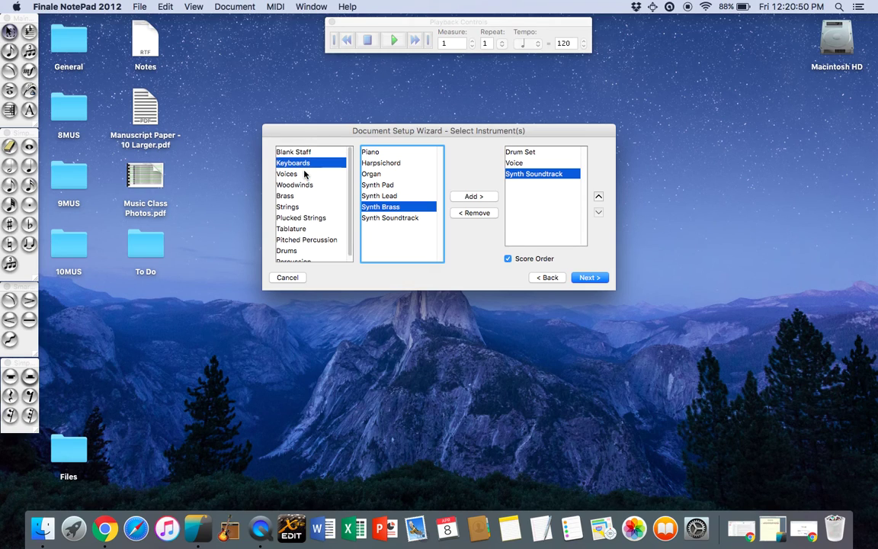
click(304, 208)
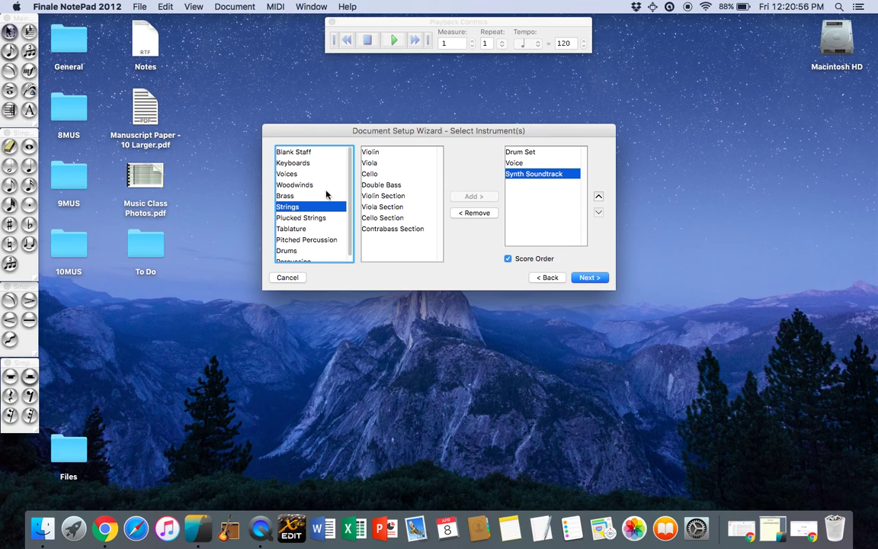
click(287, 195)
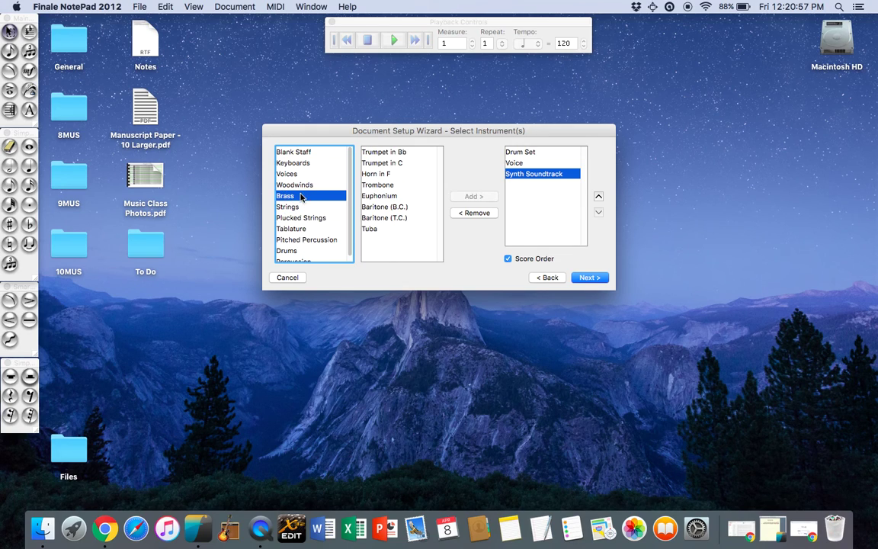
click(394, 165)
click(293, 184)
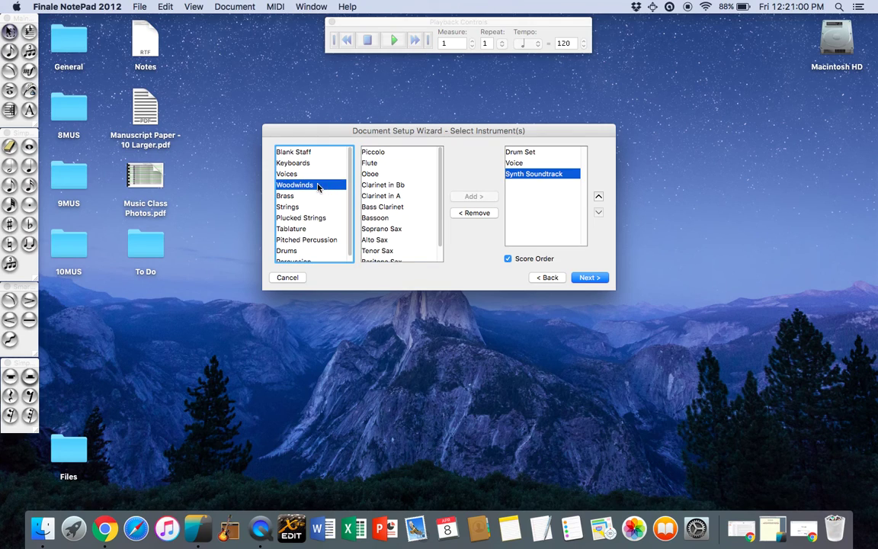
click(400, 187)
click(404, 195)
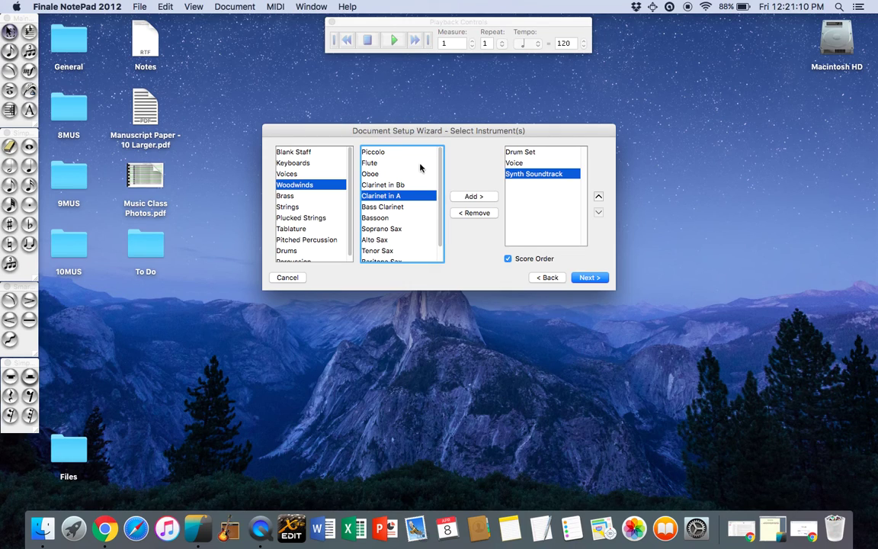
click(380, 174)
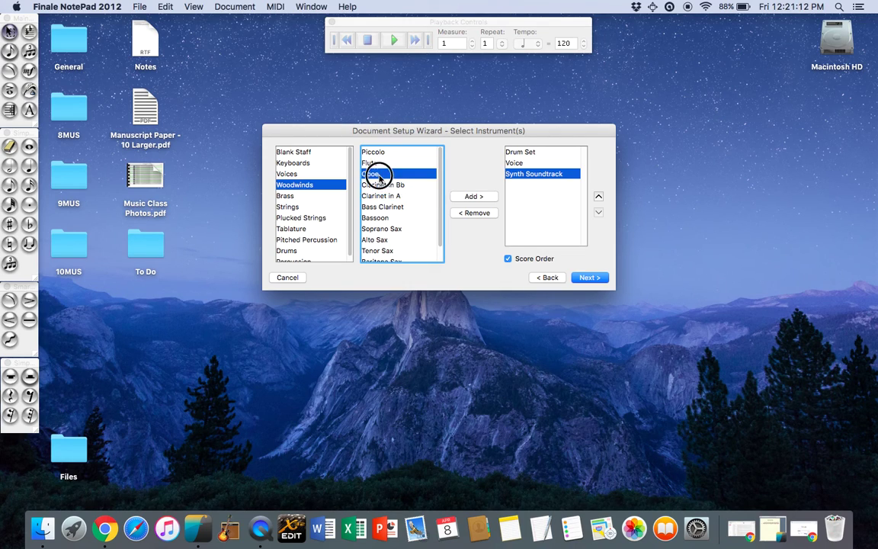
click(300, 195)
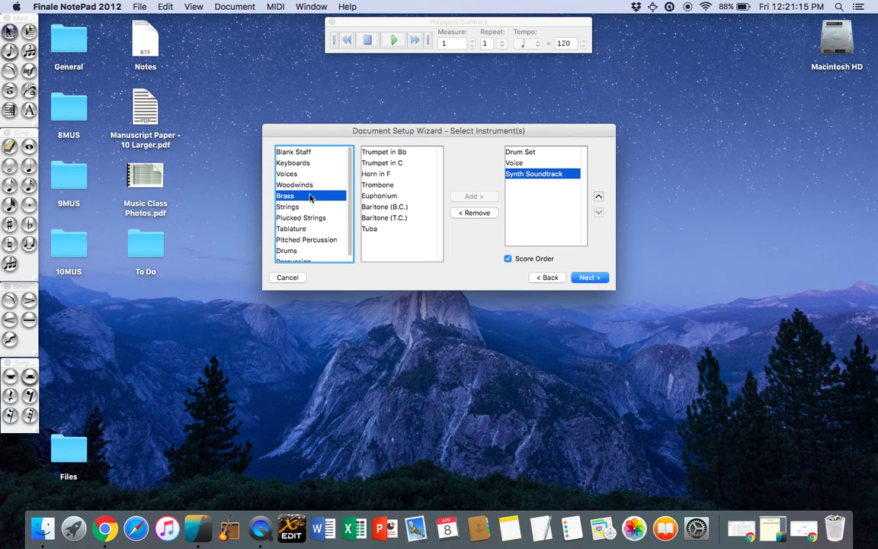
double_click(384, 164)
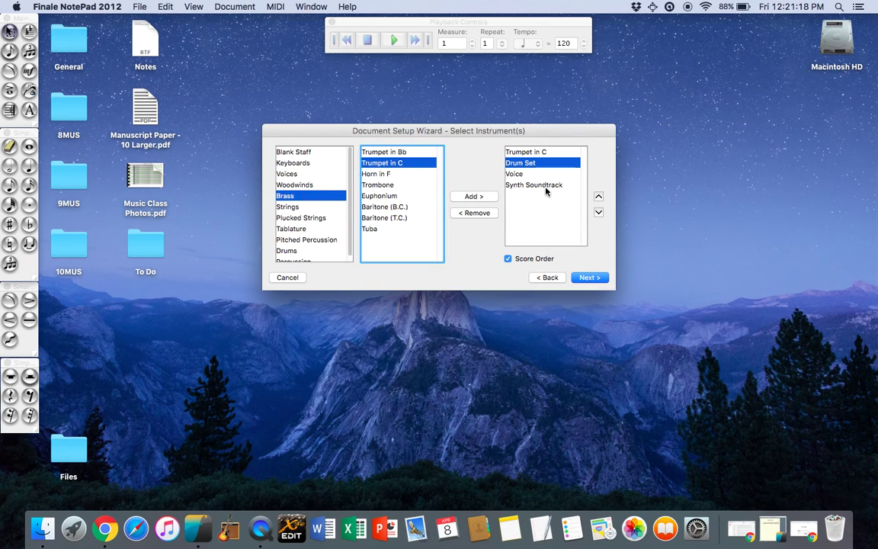
- Turn off the standard score order, move Voice to the top and Drum Set below Synth Soundtrack
click(547, 185)
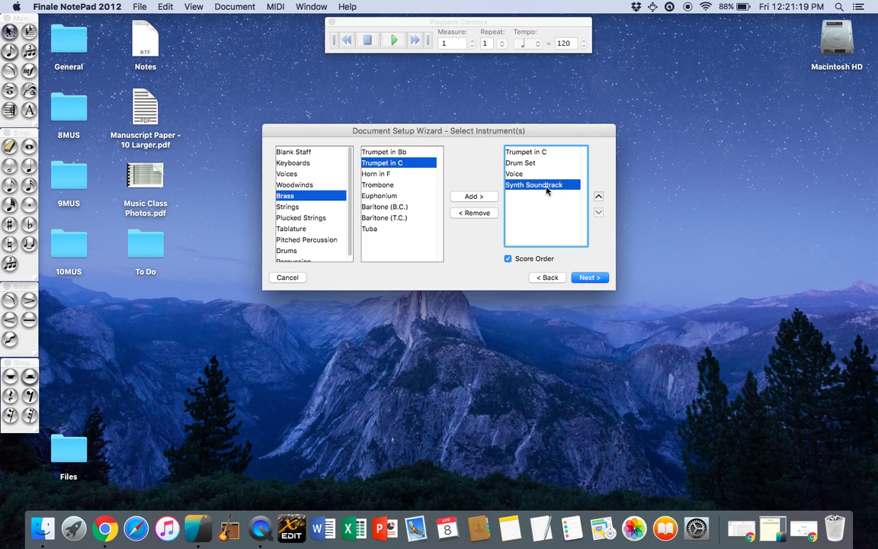
click(508, 259)
click(533, 173)
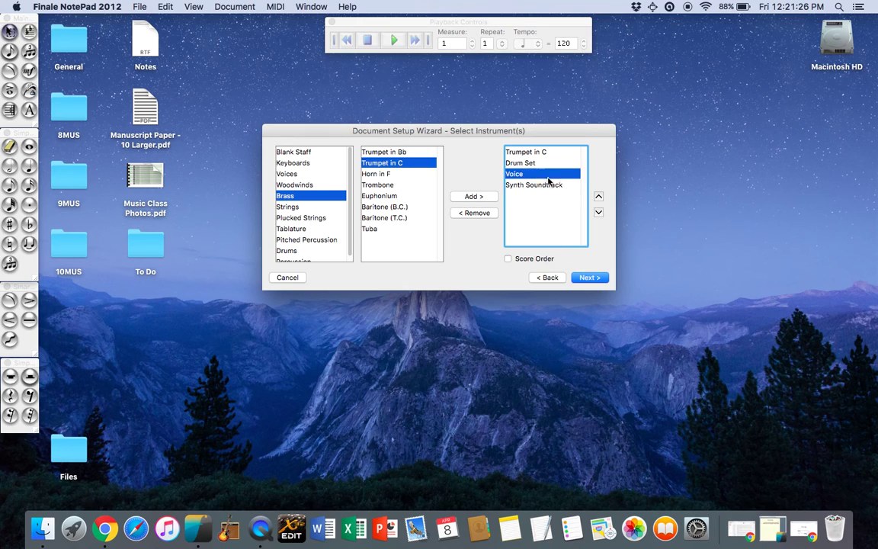
click(597, 198)
click(597, 198)
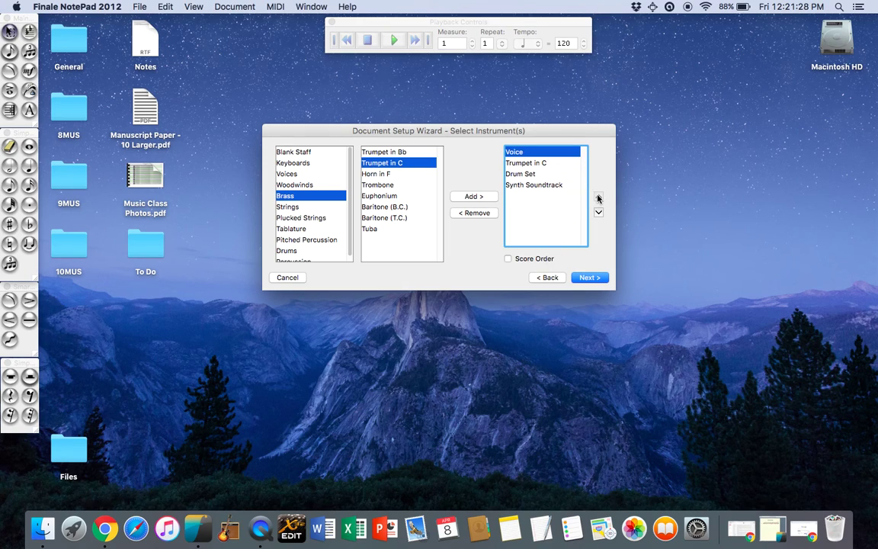
click(540, 174)
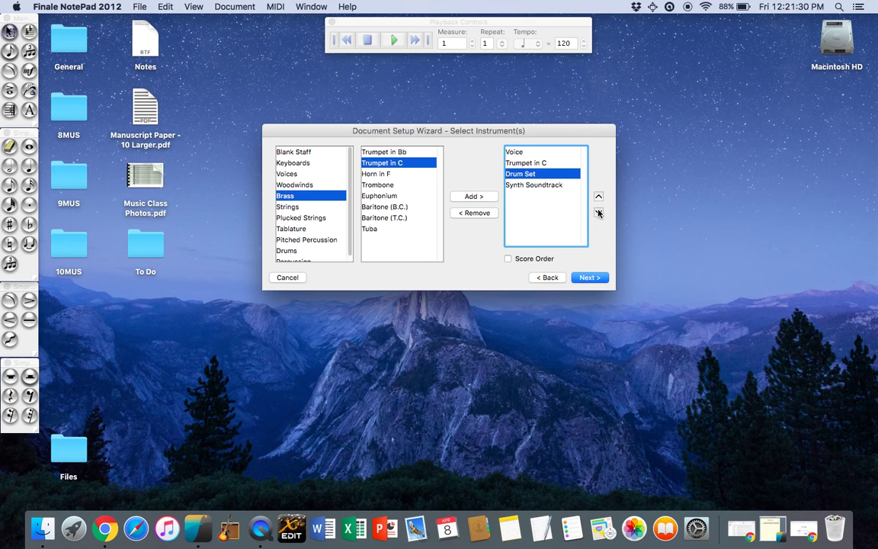
click(598, 213)
- Review the instrument order: Voice, Trumpet in C, Synth Soundtrack, Drum Set
click(547, 164)
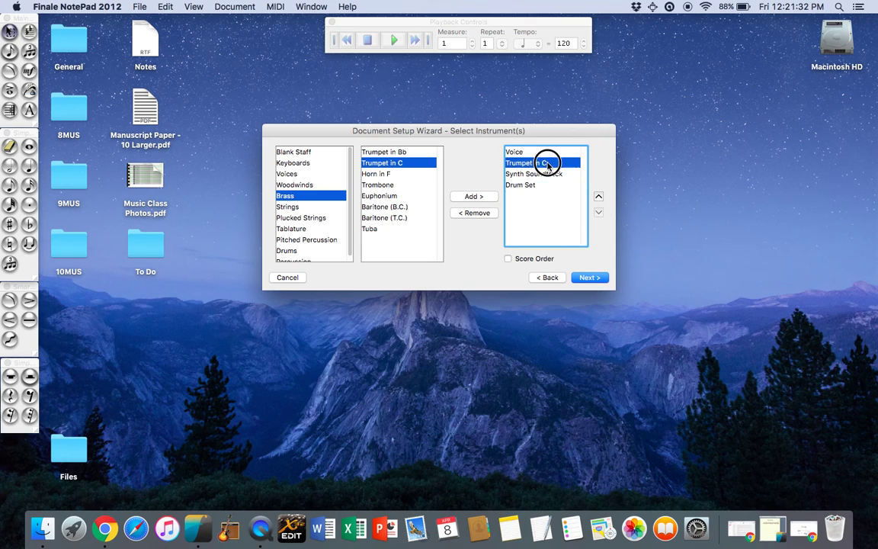
key(Down)
click(547, 164)
key(Down)
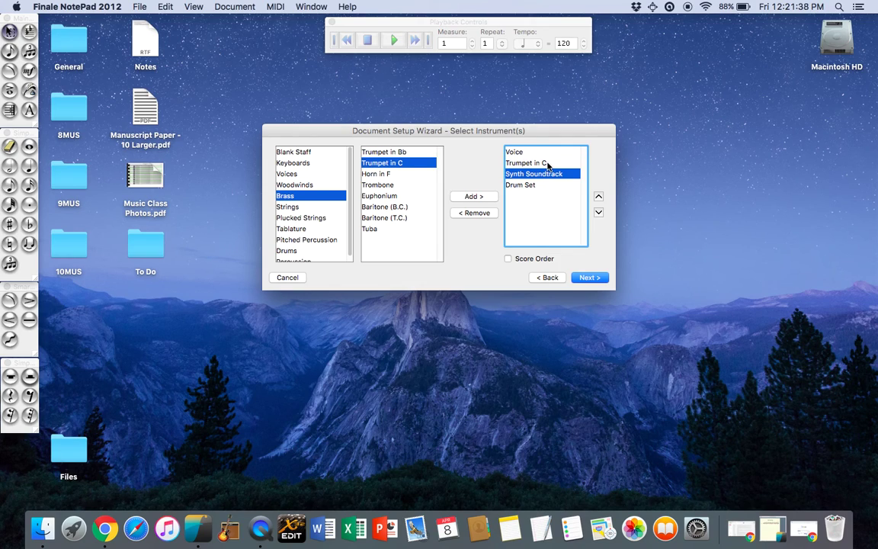
click(547, 164)
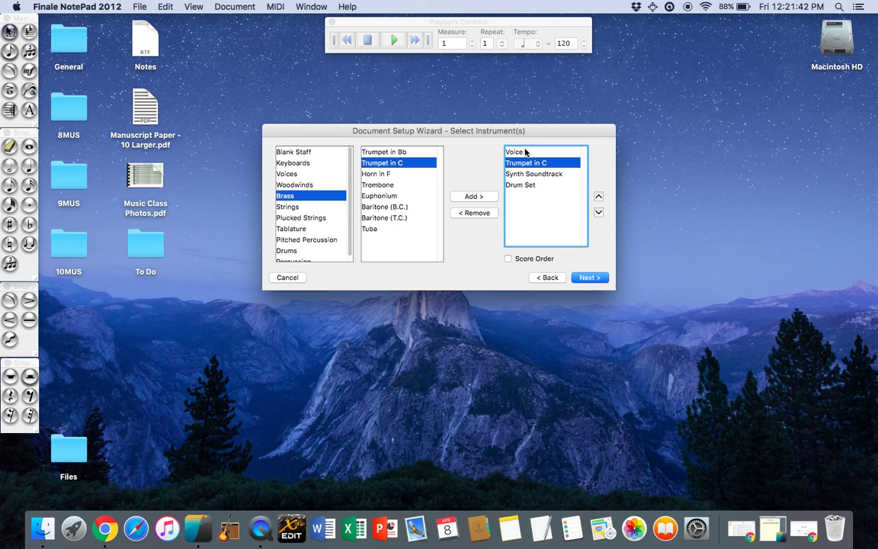
click(524, 151)
key(Down)
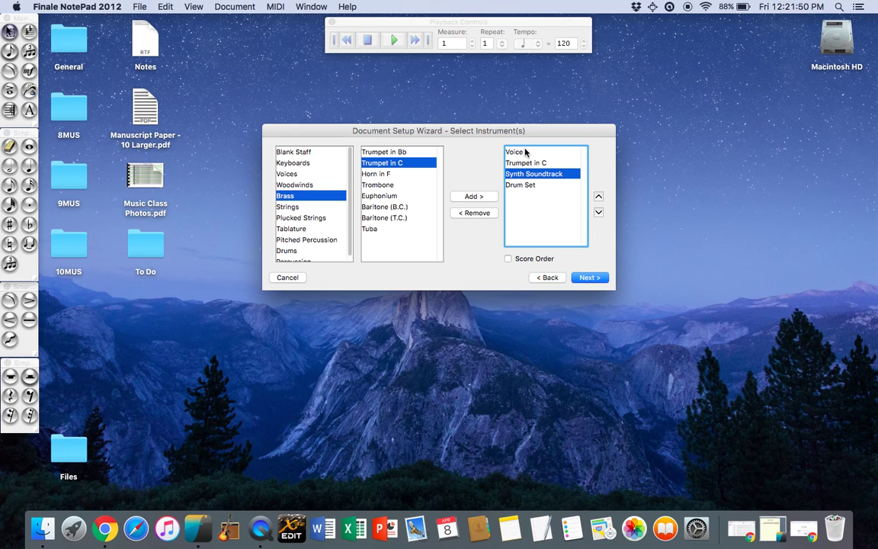
key(Down)
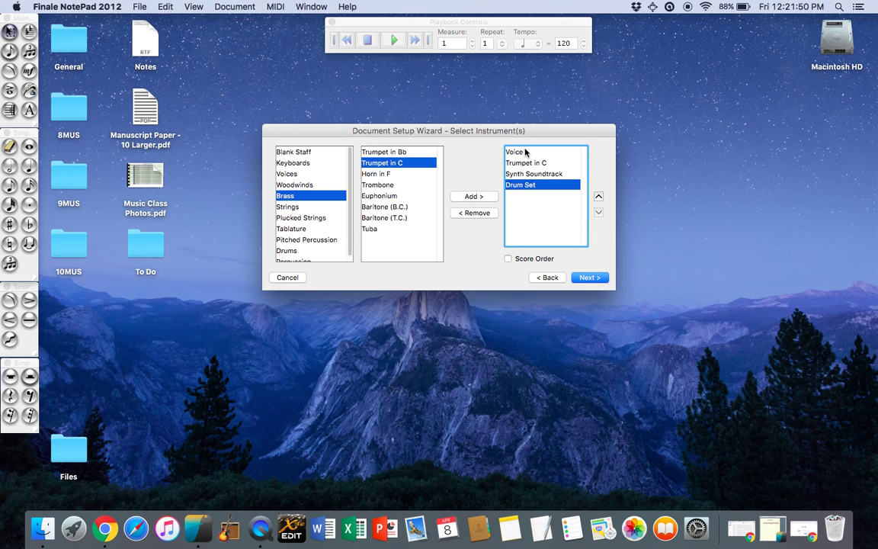
- Keep 4/4 time, C major and 31 measures, and finish creating the score
click(589, 278)
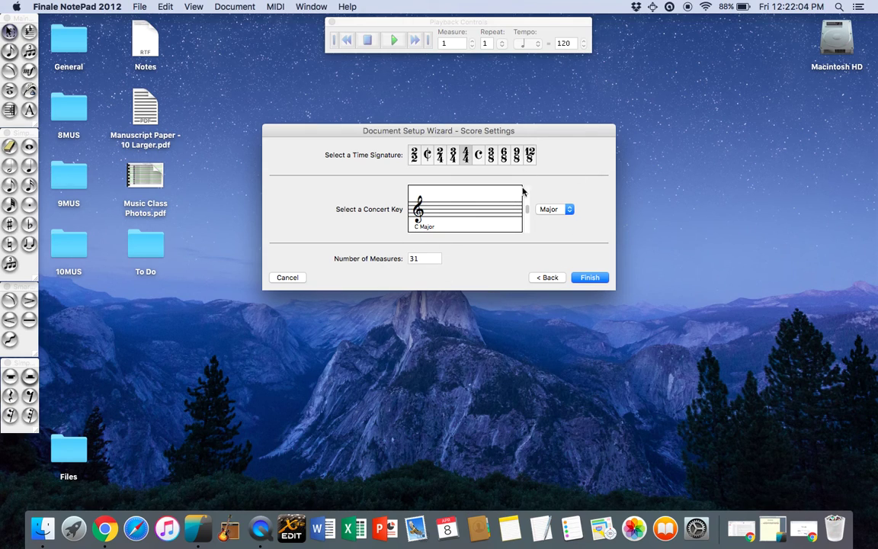
click(598, 278)
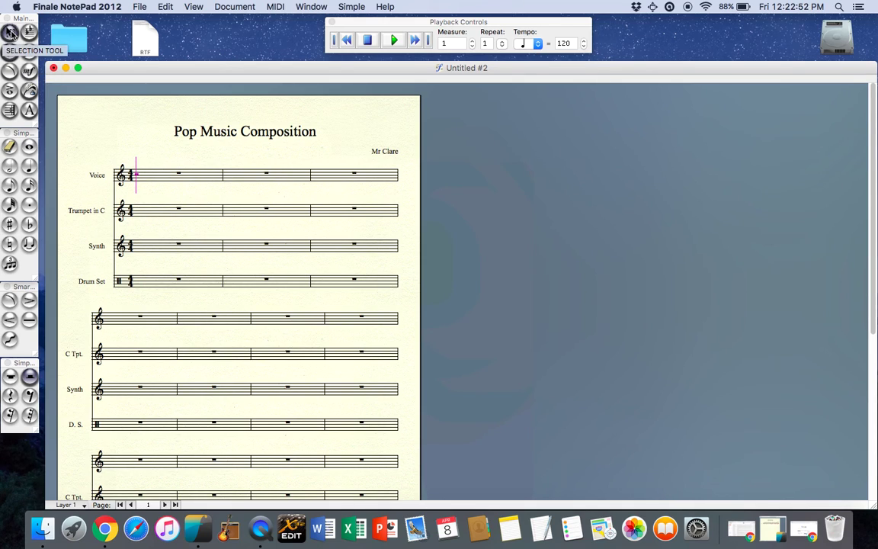
click(11, 34)
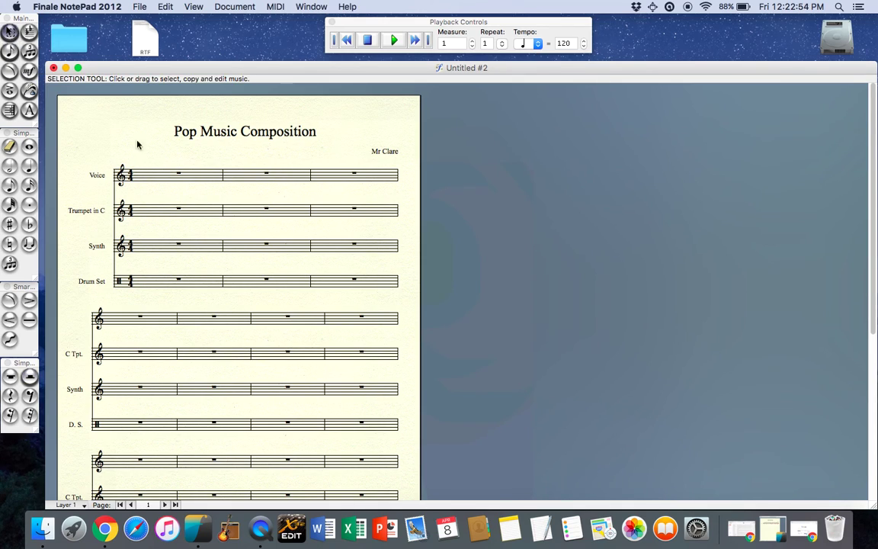
click(154, 175)
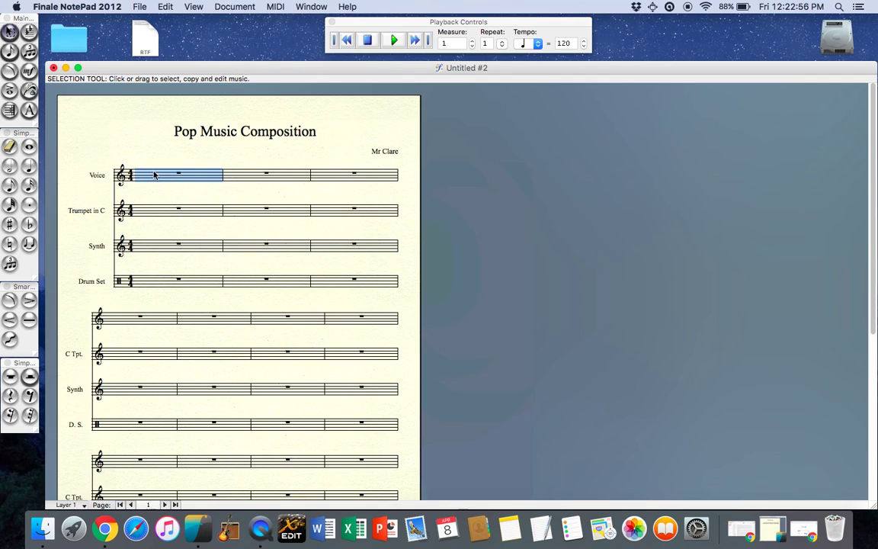
click(160, 214)
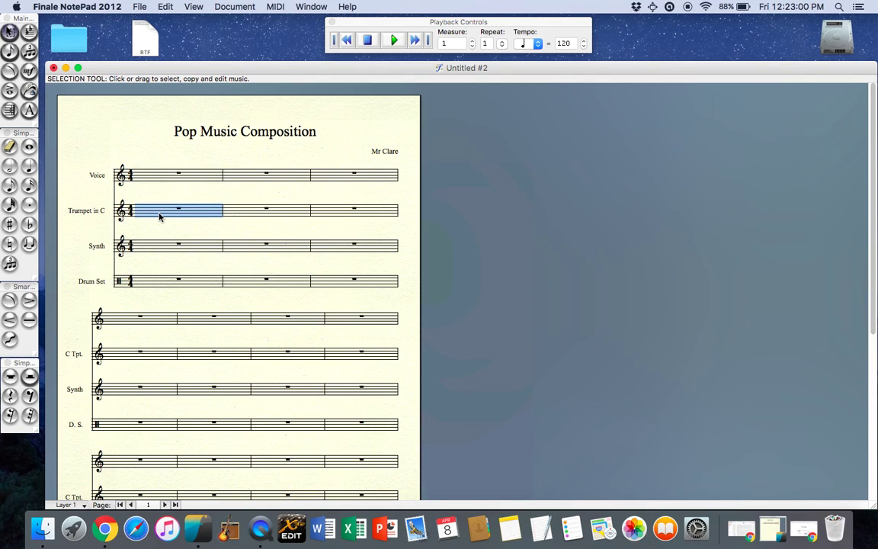
key(shift+Down)
key(shift+Down)
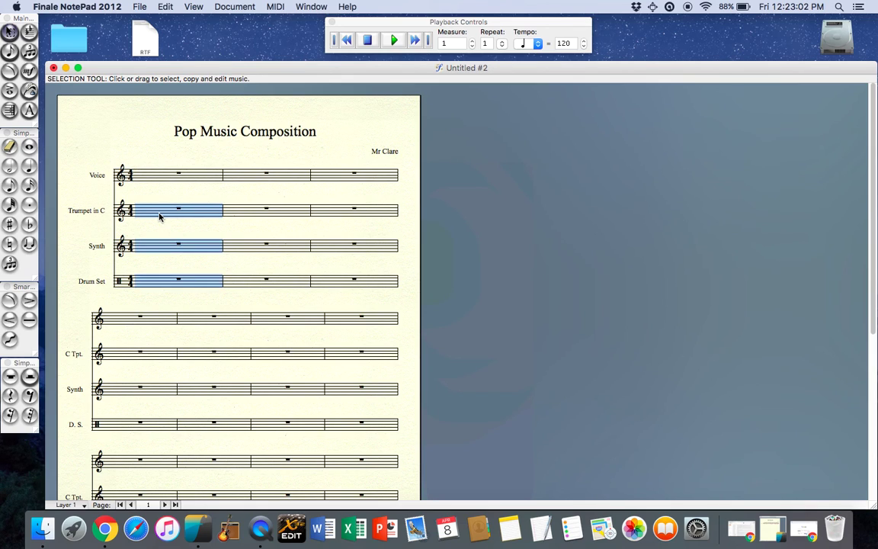
key(shift+Right)
key(shift+Right)
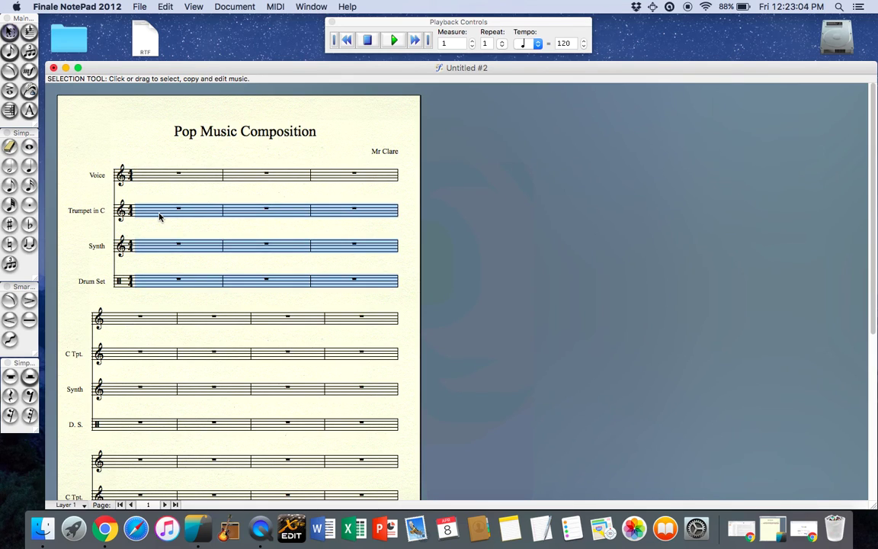
click(162, 182)
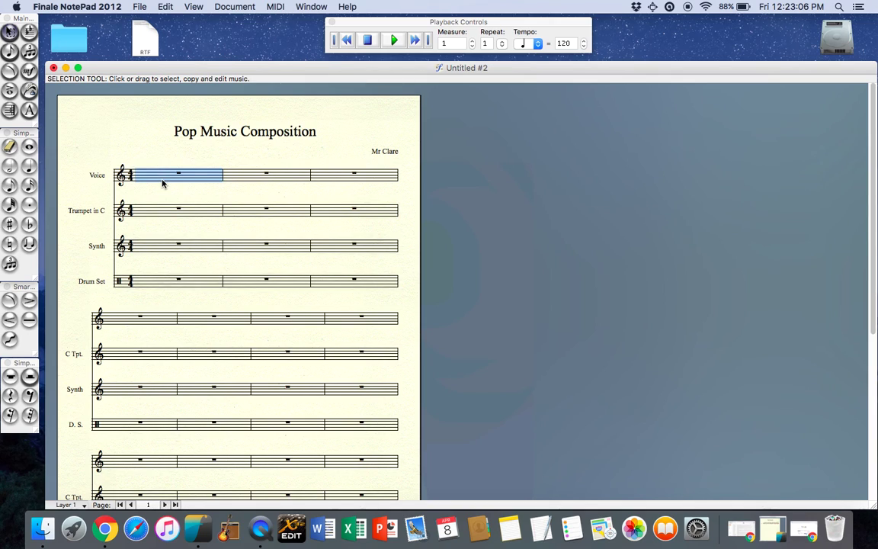
key(shift+Right)
key(shift+Right)
key(shift+Right)
key(shift+Right)
key(shift+Right)
key(shift+Right)
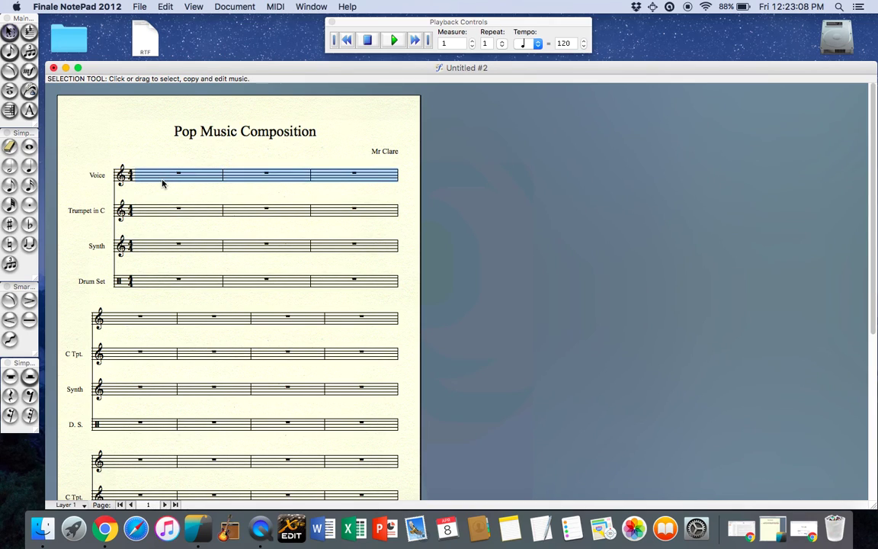
key(shift+Right)
key(shift+Right)
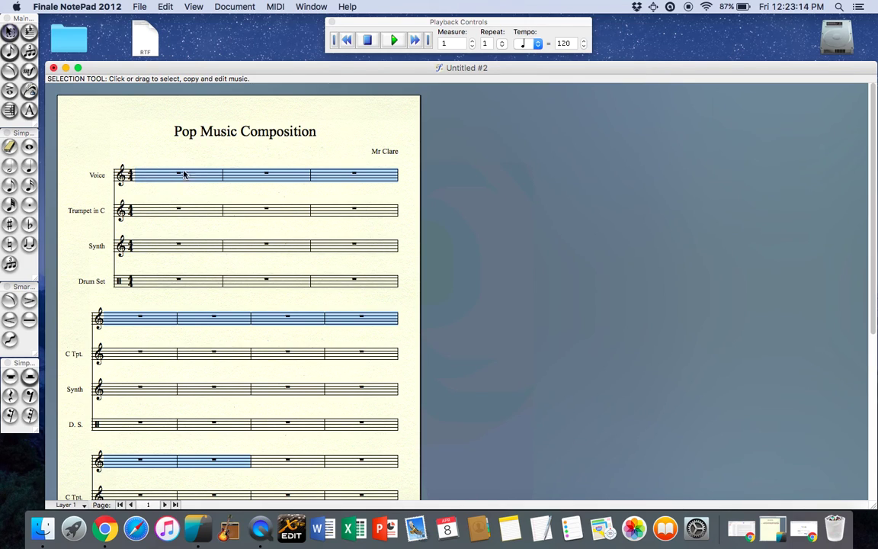
drag(142, 157, 355, 284)
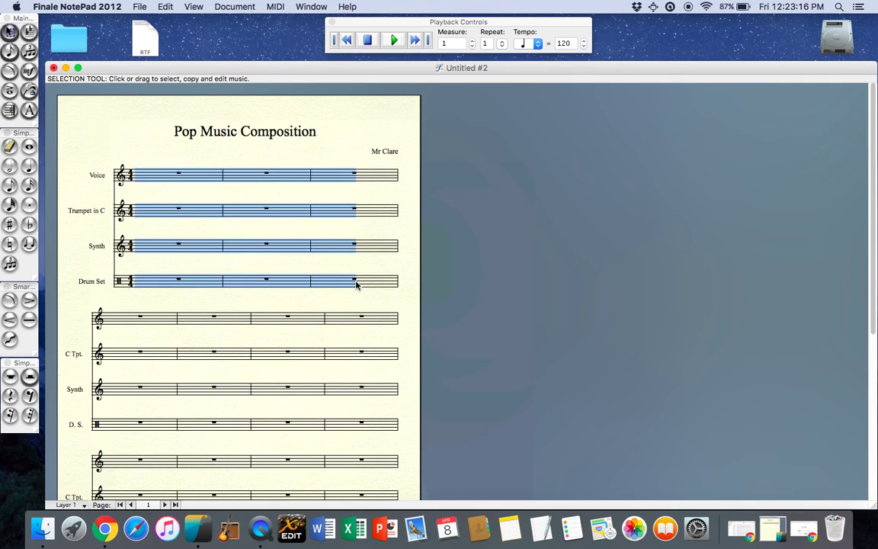
click(259, 150)
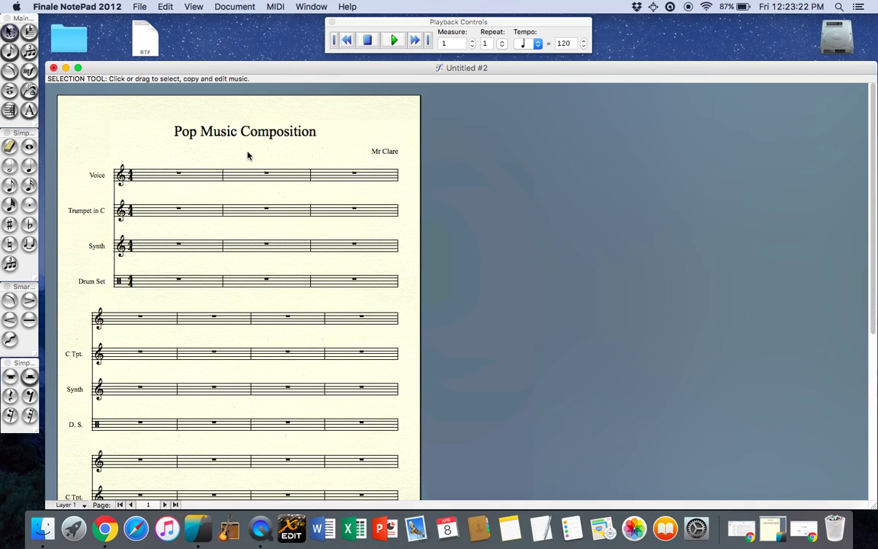
drag(248, 151, 288, 329)
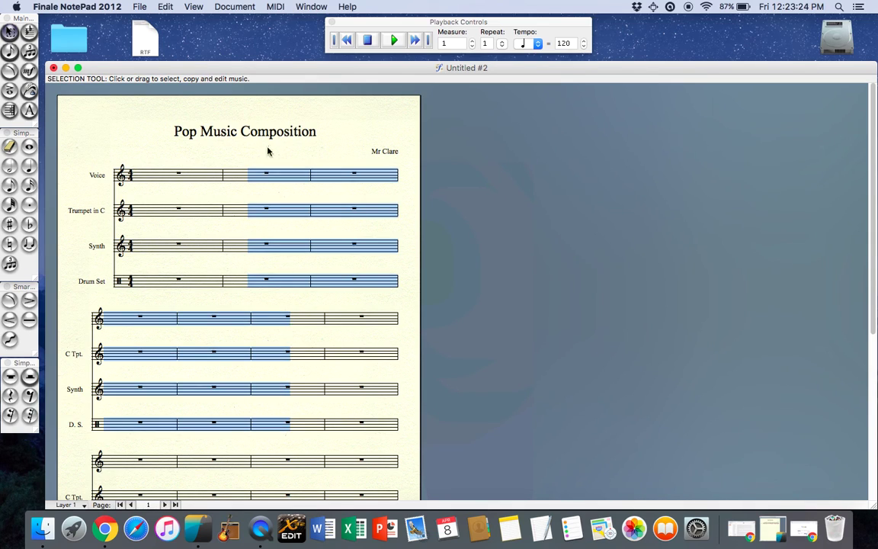
click(243, 158)
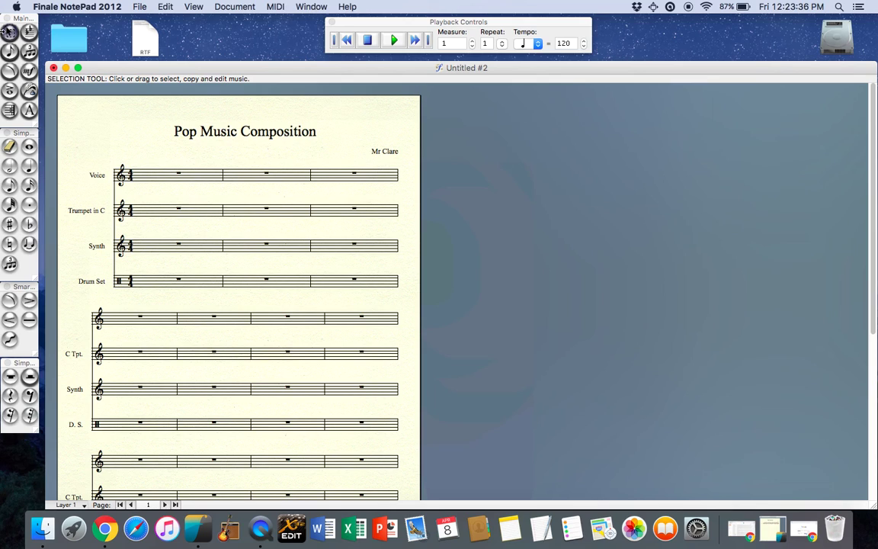
- Select the Simple Entry tool and look through the Simple menu's Edit, Navigation and TAB submenus
click(9, 51)
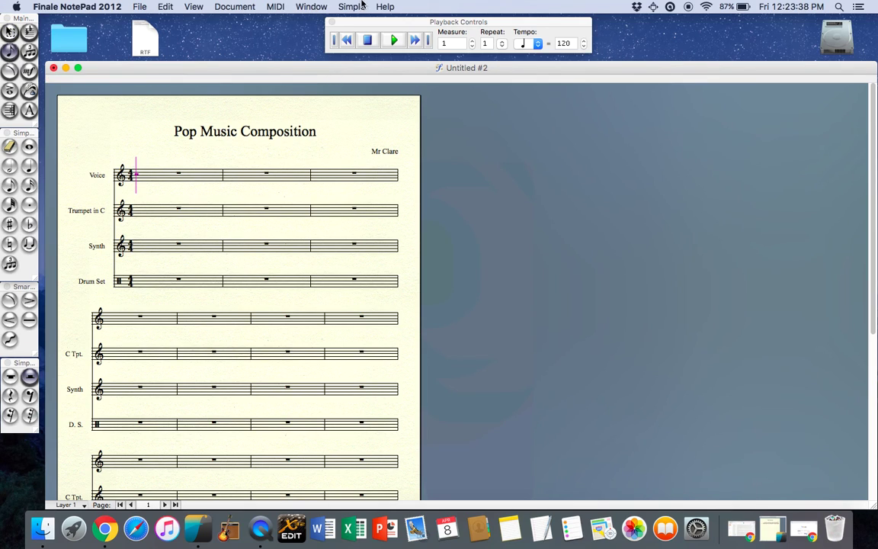
click(361, 7)
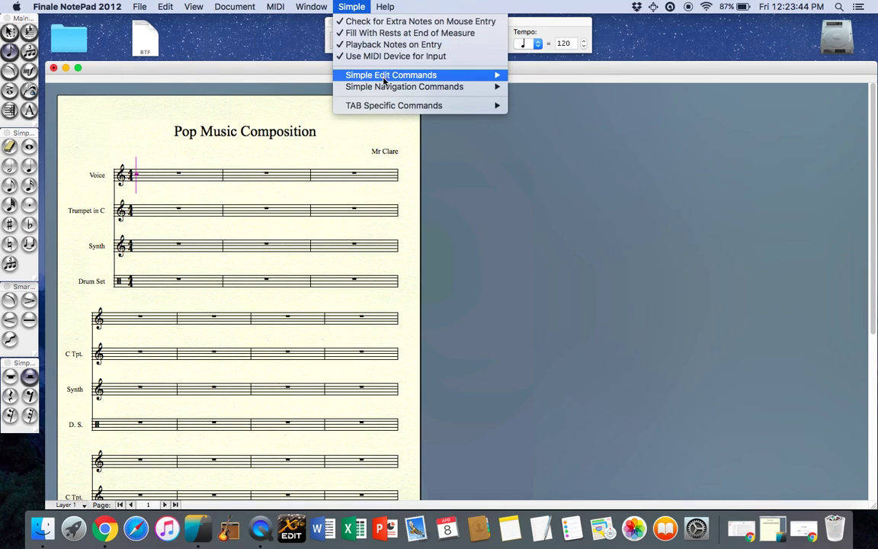
mouse_move(491, 76)
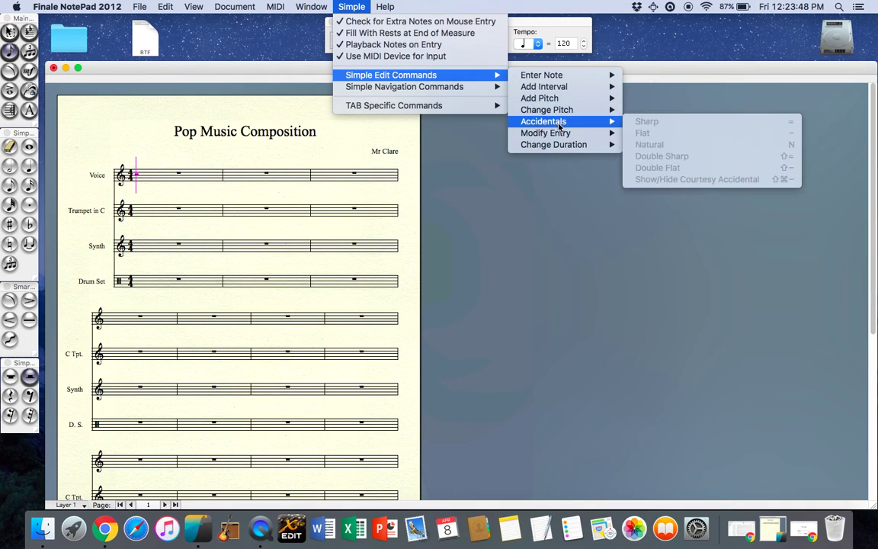
mouse_move(562, 146)
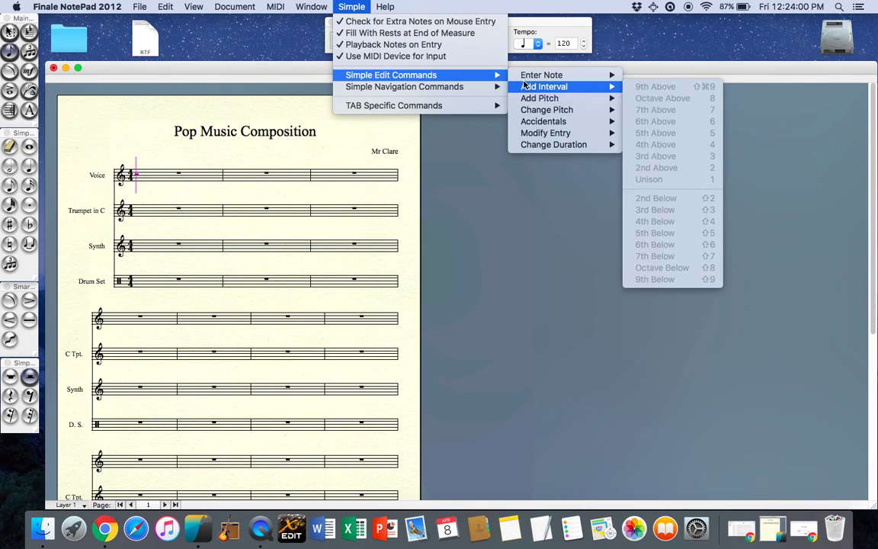
mouse_move(476, 90)
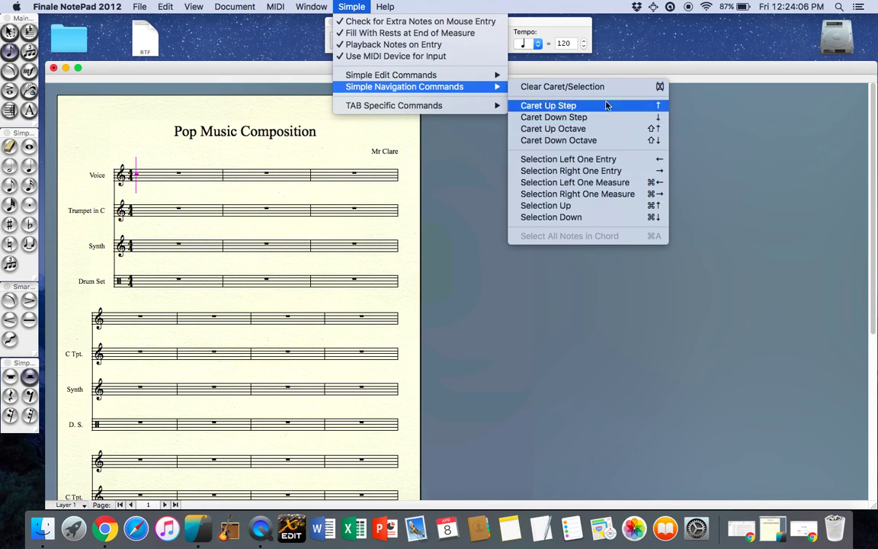
mouse_move(442, 110)
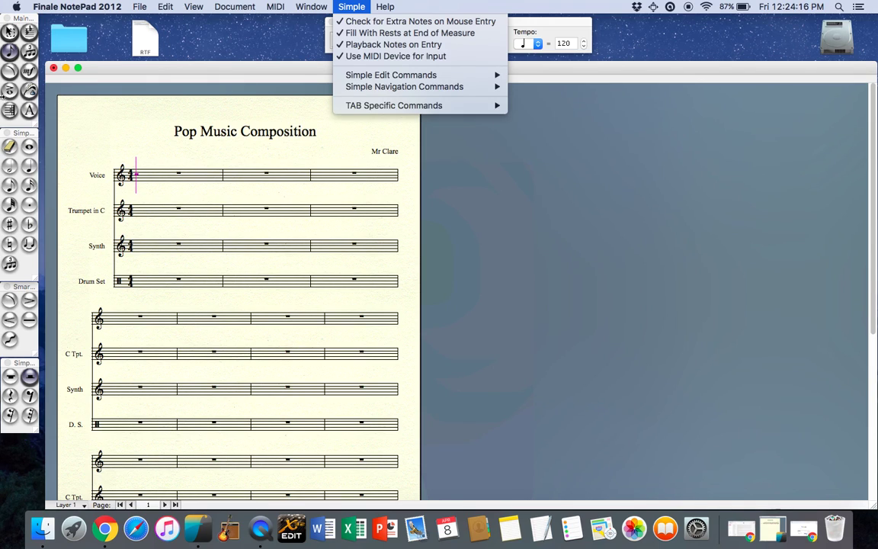
click(20, 134)
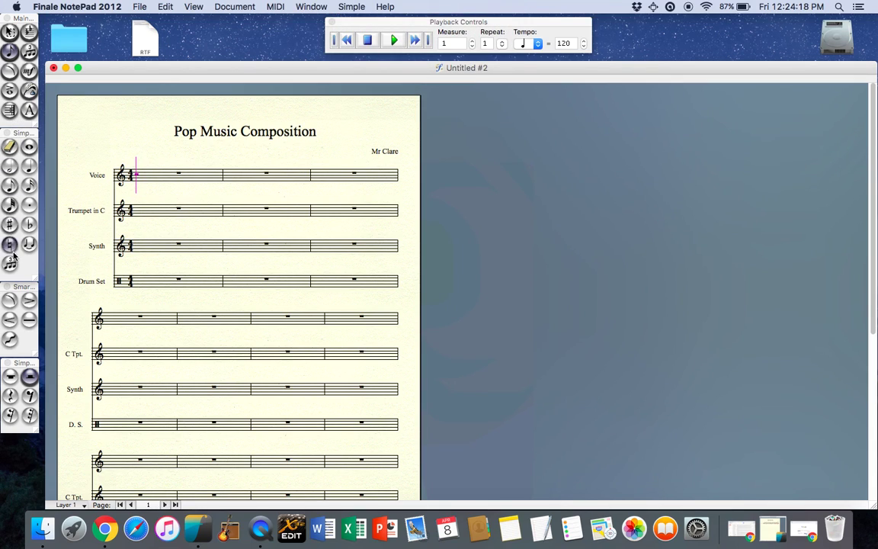
- Enter two half notes in Voice measure 1 and one at the start of measure 2
click(9, 167)
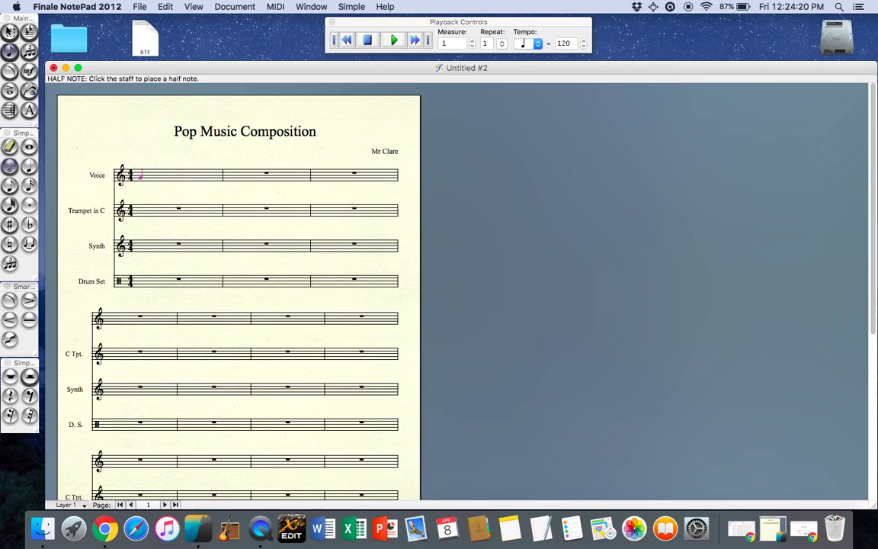
click(140, 175)
click(158, 175)
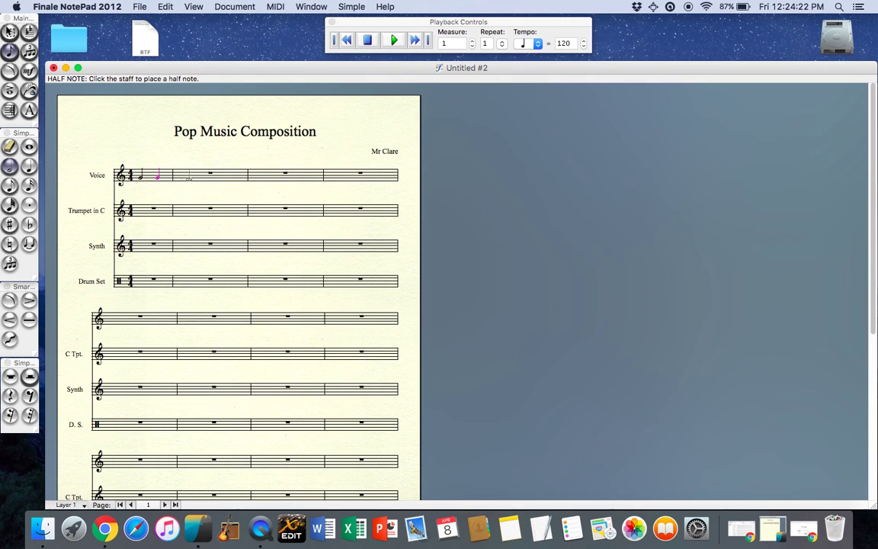
click(191, 175)
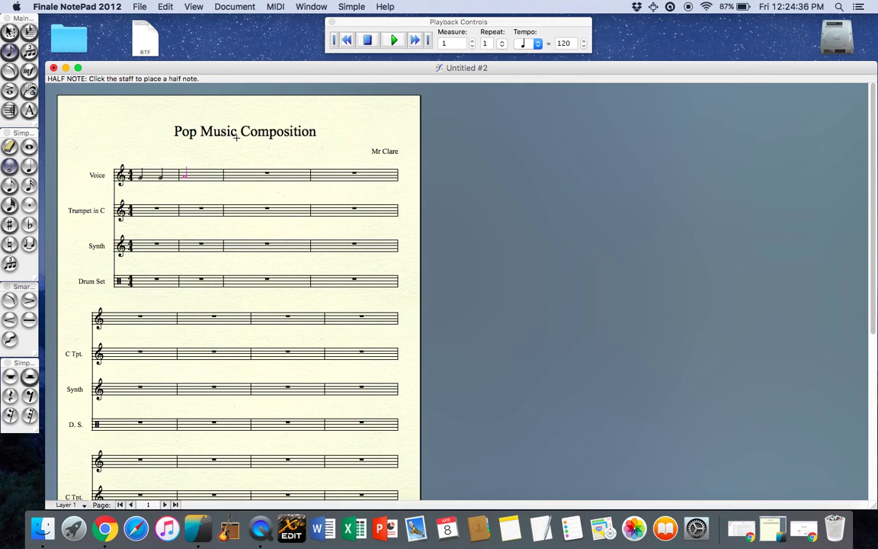
key(Left)
- Zoom to 200% and undo the three Voice half notes so only rests remain
click(194, 7)
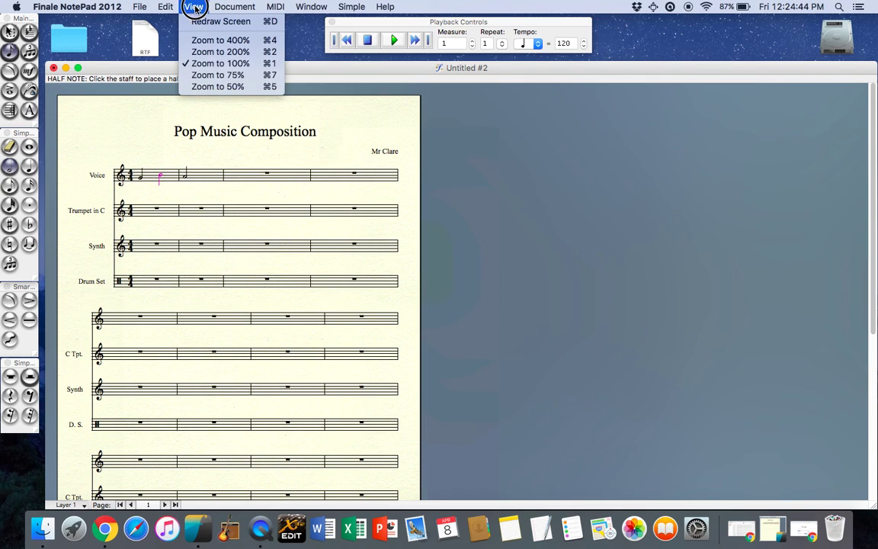
click(192, 53)
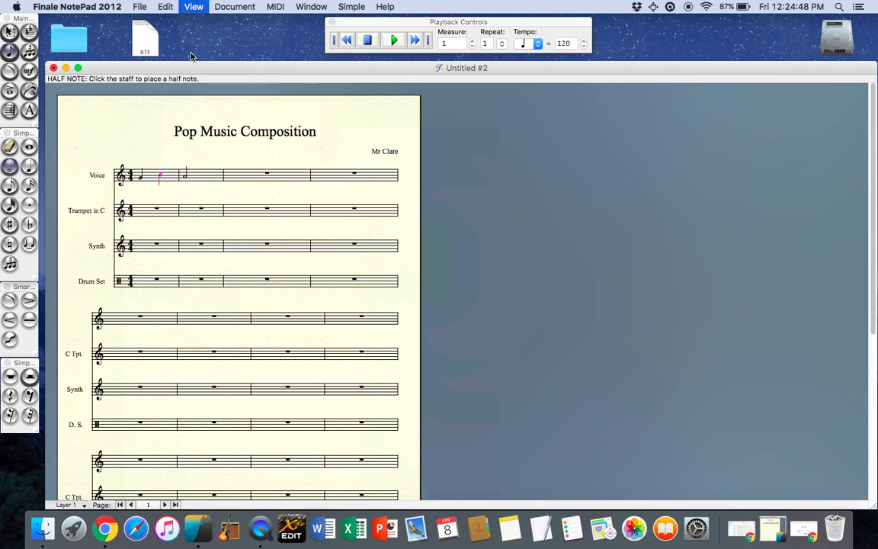
scroll(152, 218, down, 3)
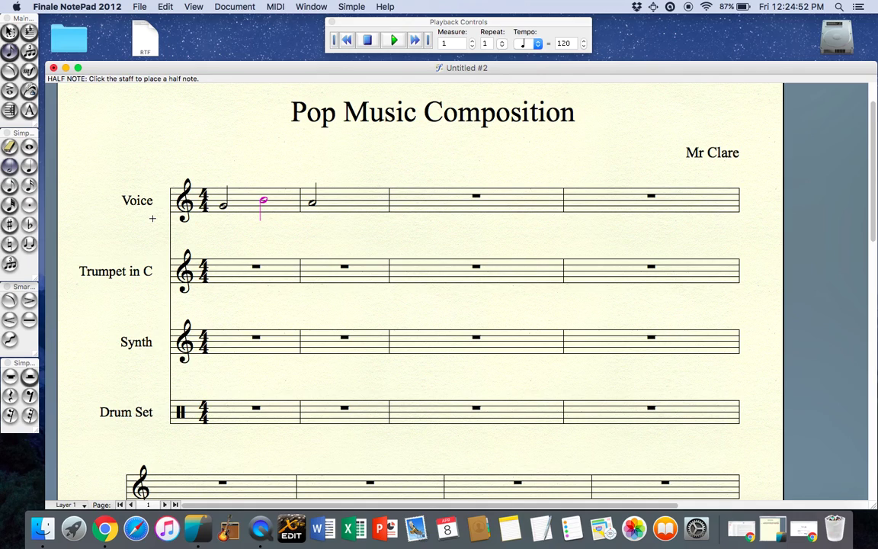
key(Down)
key(Down)
key(Down)
key(Down)
key(Up)
key(Up)
key(Up)
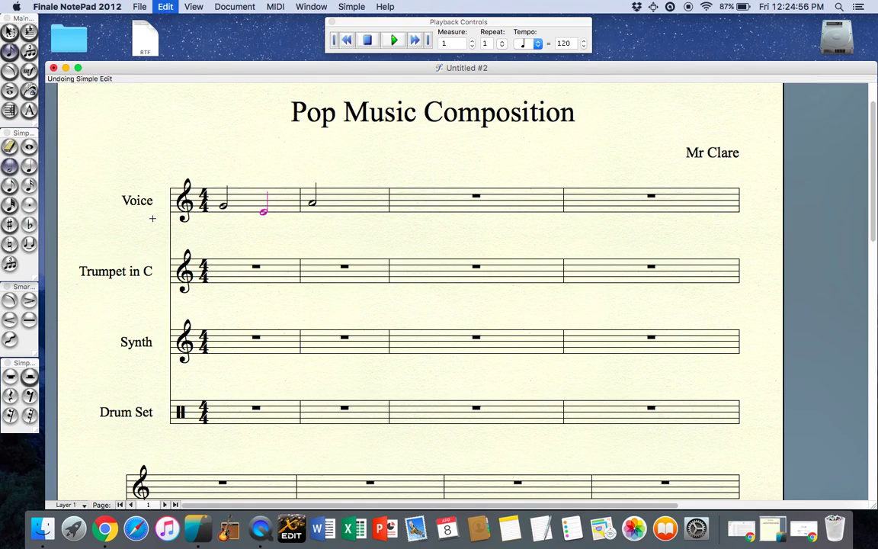
key(Right)
key(Up)
key(Up)
key(Up)
key(Up)
key(super+z)
key(super+z)
key(super+z)
key(super+z)
key(super+z)
key(super+z)
key(super+z)
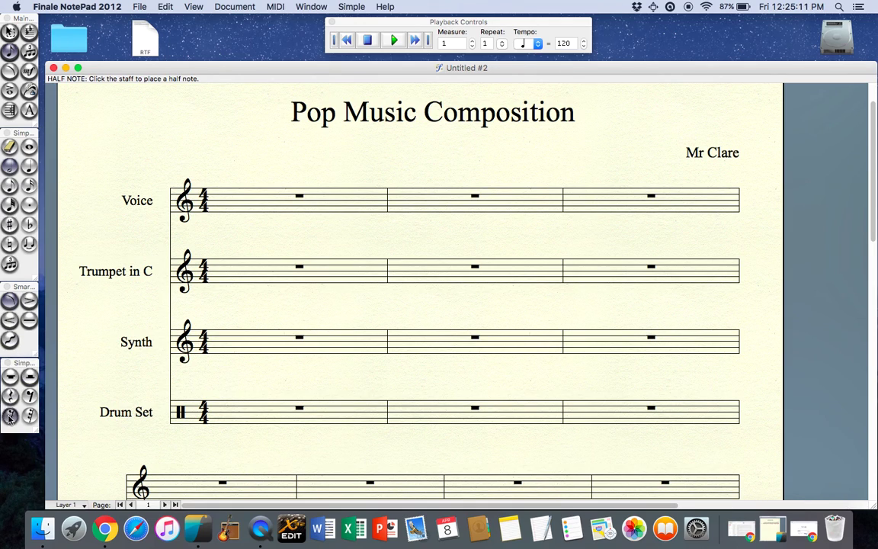
click(24, 364)
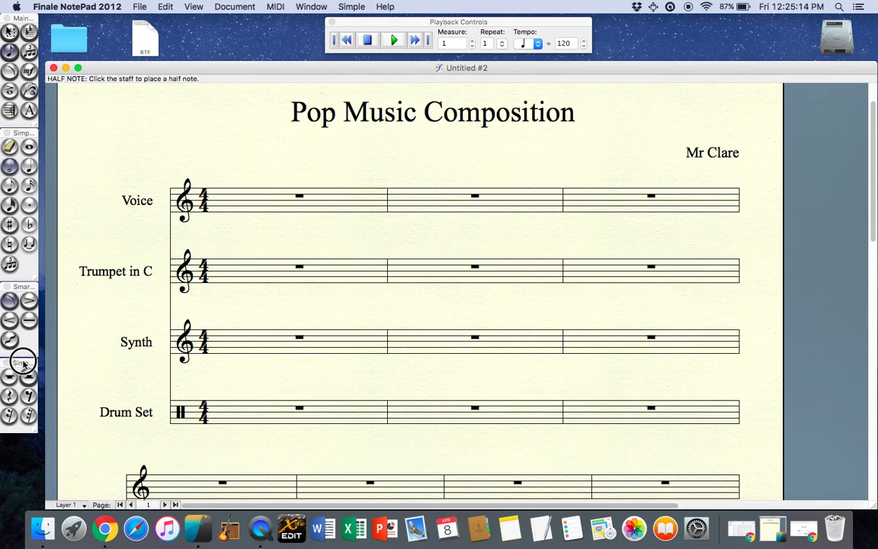
click(296, 7)
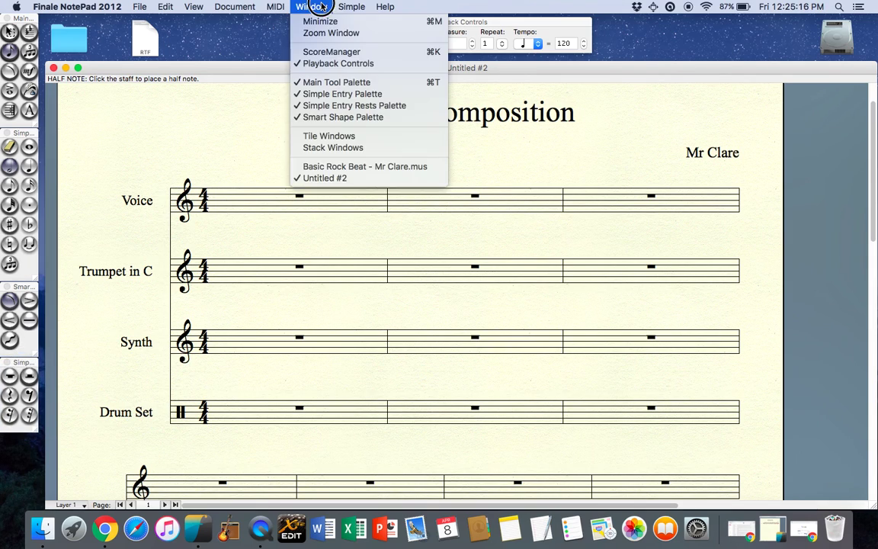
click(310, 105)
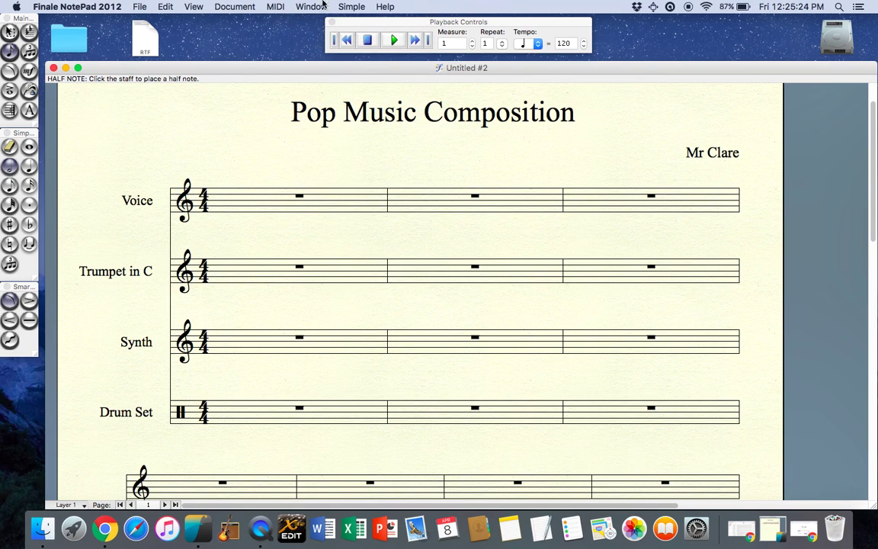
click(320, 6)
click(326, 105)
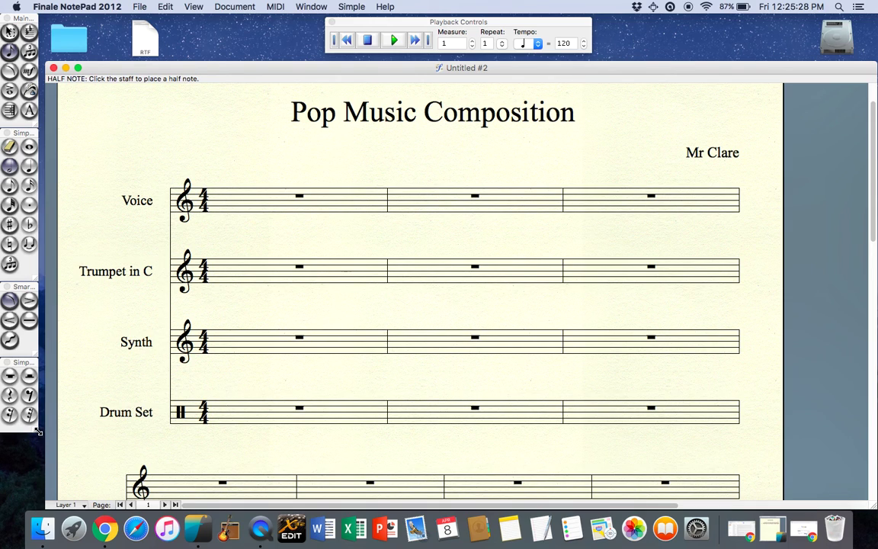
drag(38, 432, 304, 392)
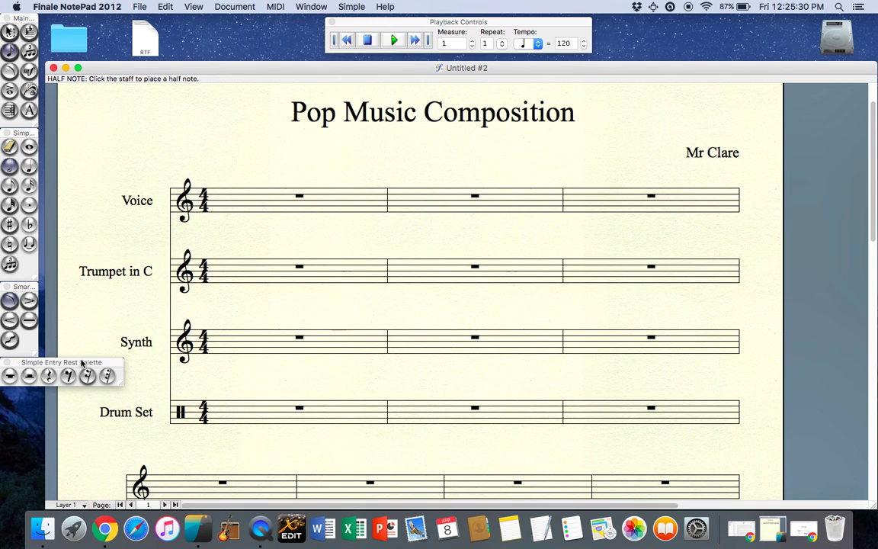
drag(82, 362, 37, 423)
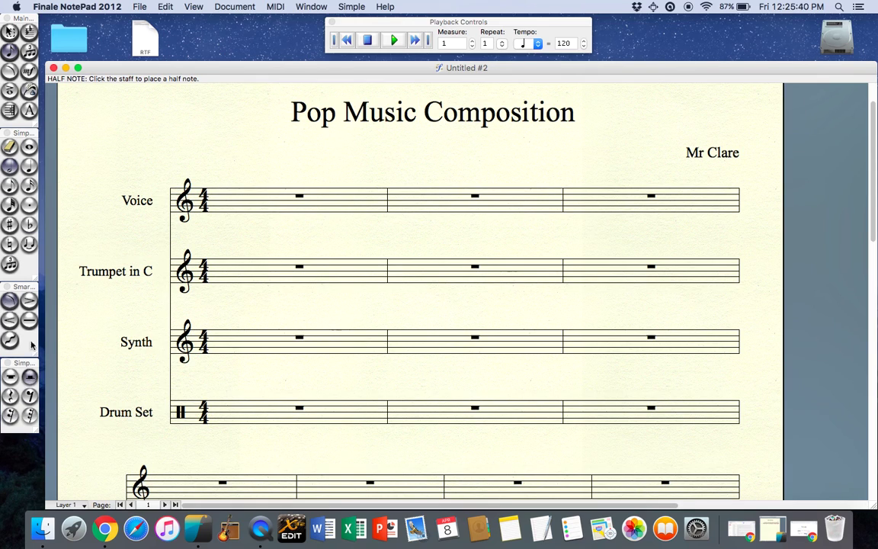
click(431, 24)
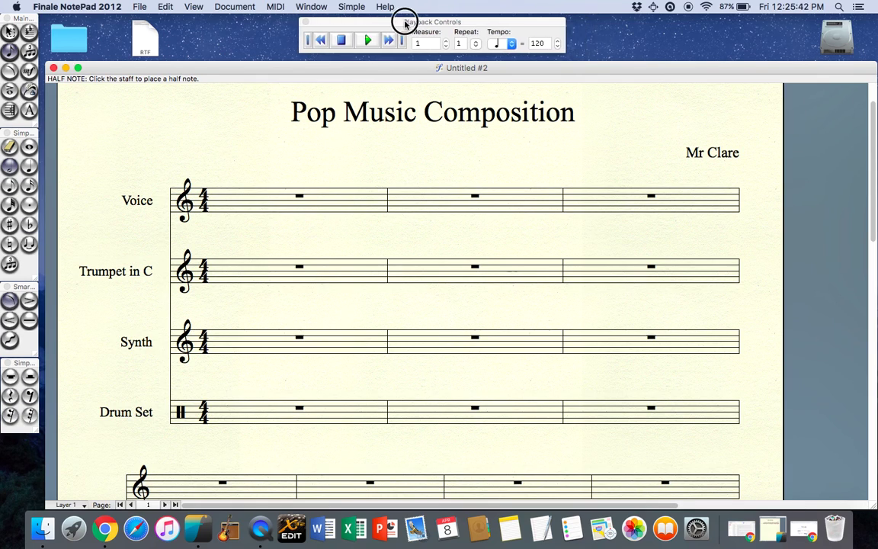
drag(406, 22, 408, 23)
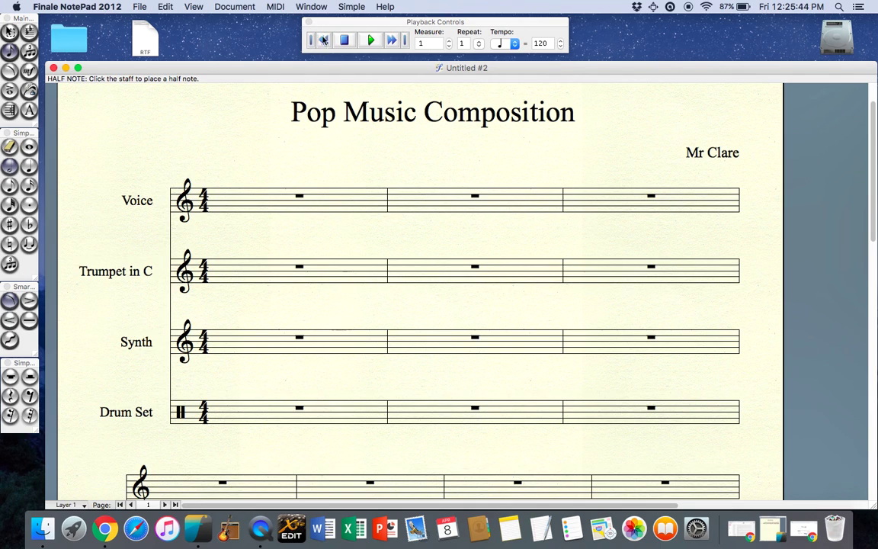
click(479, 43)
click(480, 44)
click(508, 43)
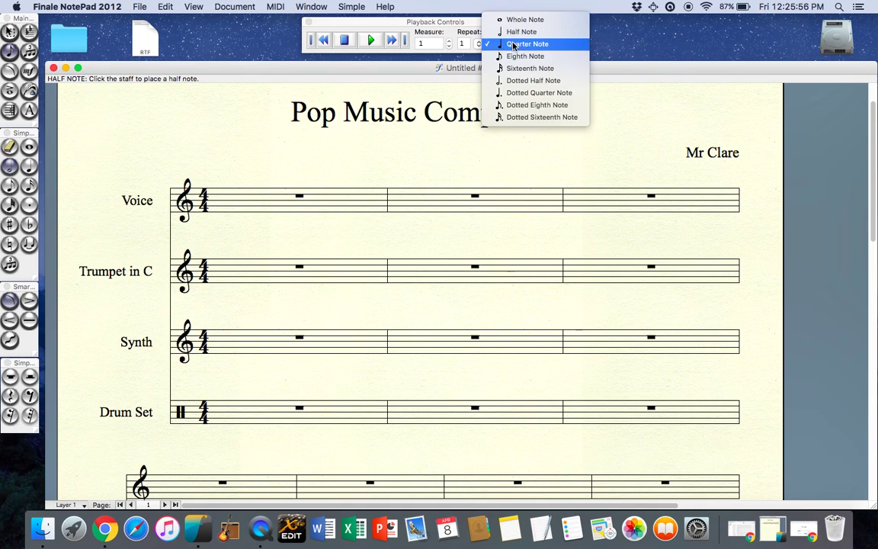
click(513, 45)
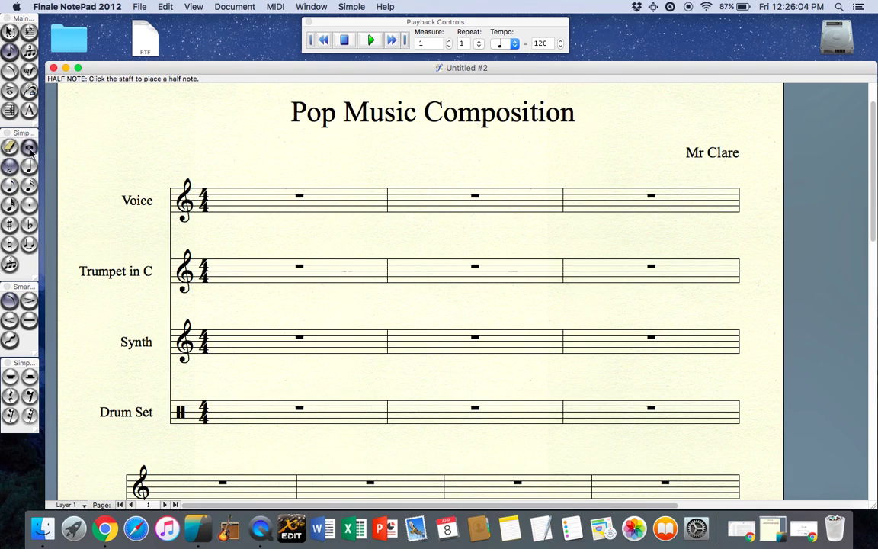
- Enter stacked whole-note chords in Synth measures 1–4, with a three-note chord in measure 3
click(29, 148)
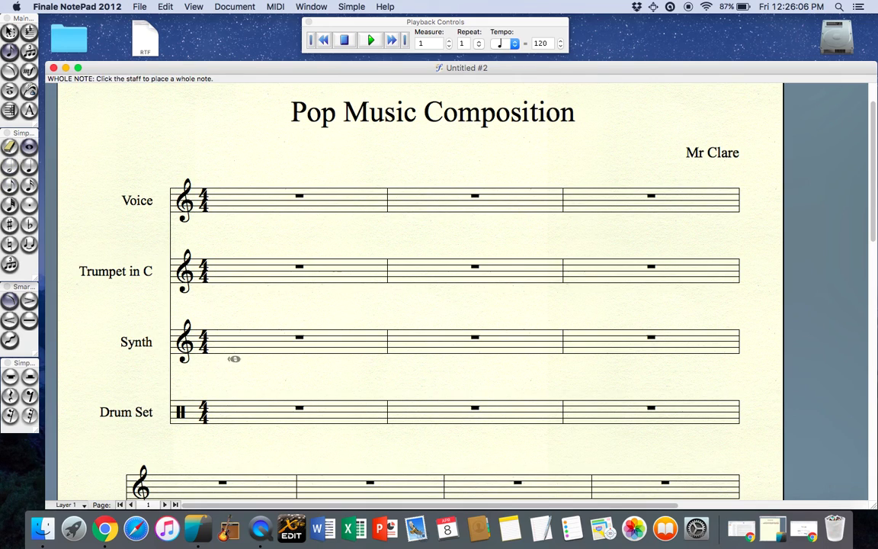
click(225, 357)
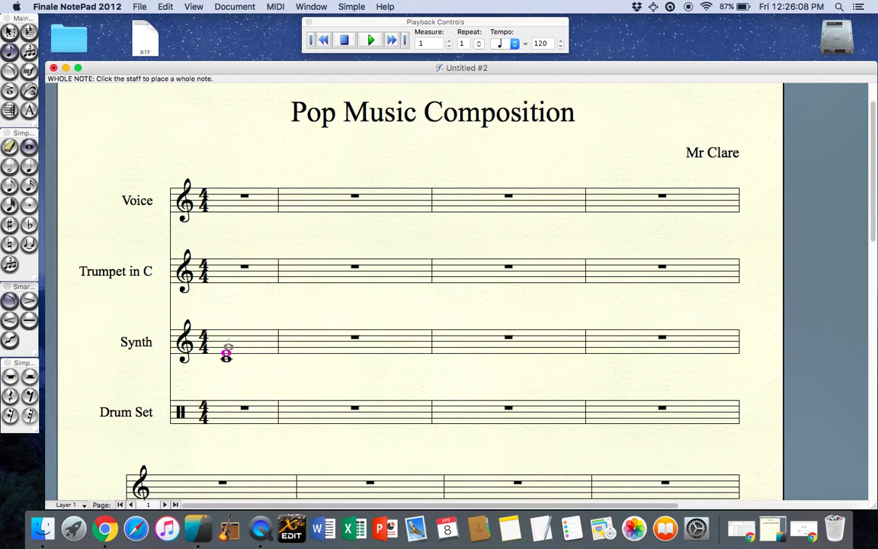
click(225, 349)
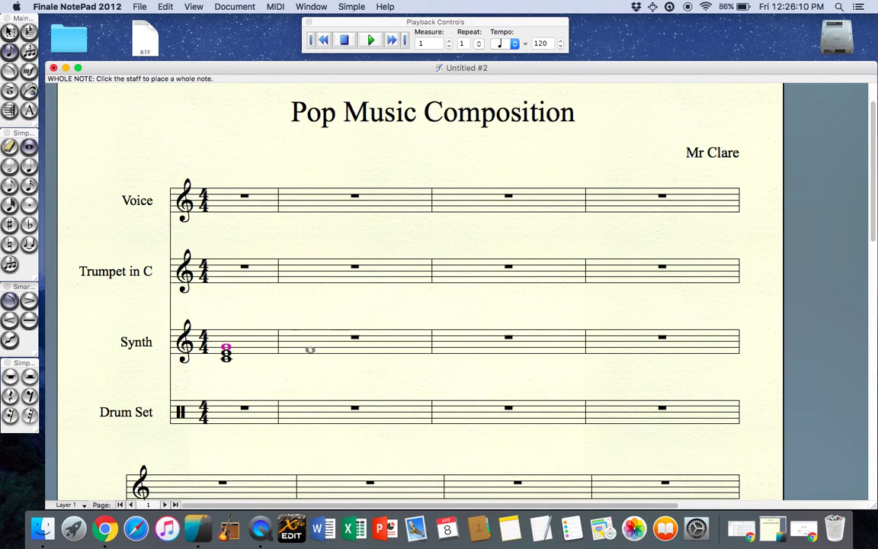
click(306, 349)
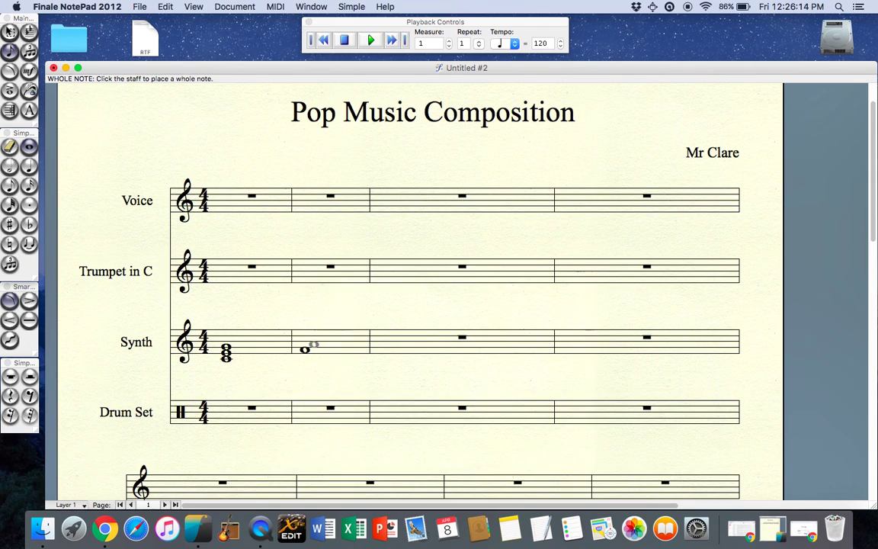
click(304, 343)
click(394, 345)
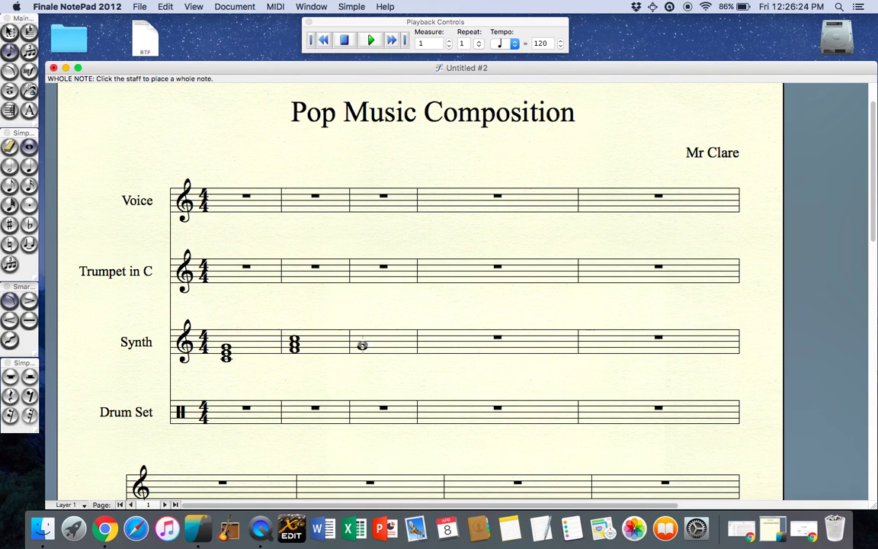
click(361, 341)
click(361, 335)
click(432, 343)
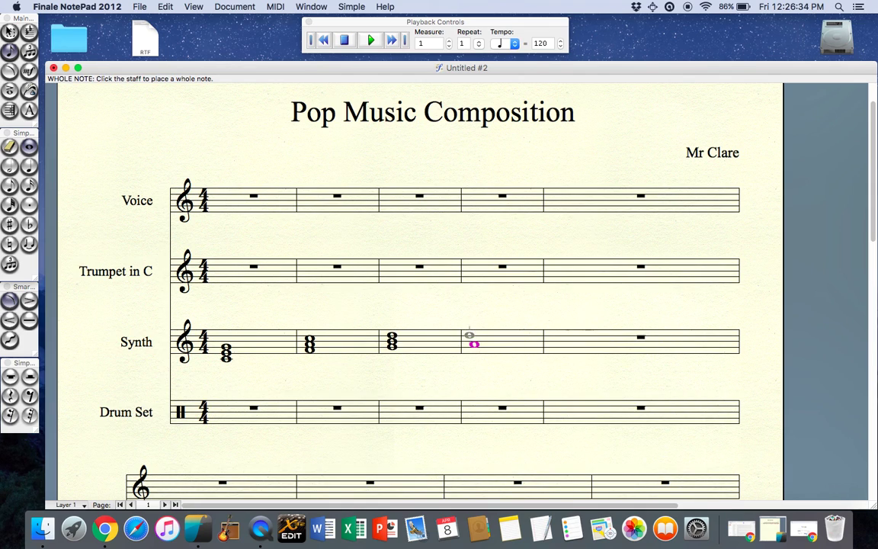
click(473, 336)
- Select Synth measures 1–4 and paste the chords into measures 5–8
click(10, 32)
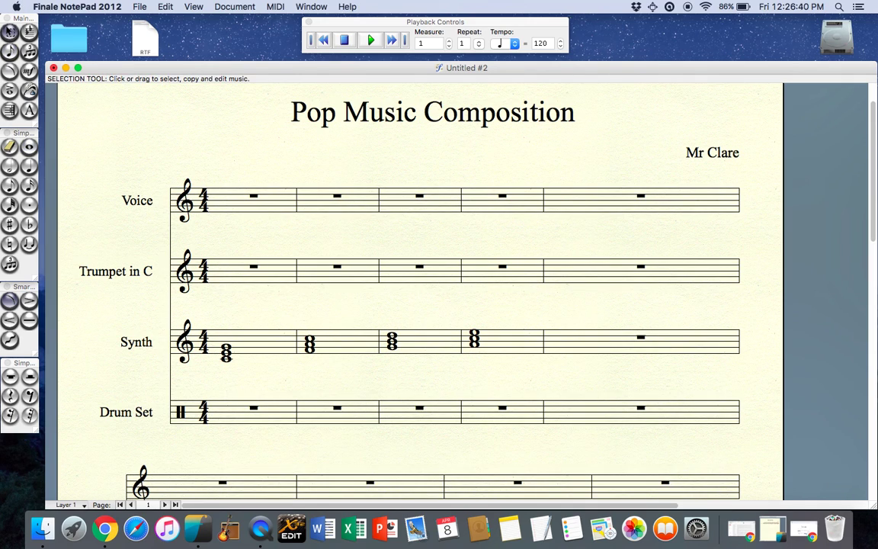
drag(230, 308, 532, 385)
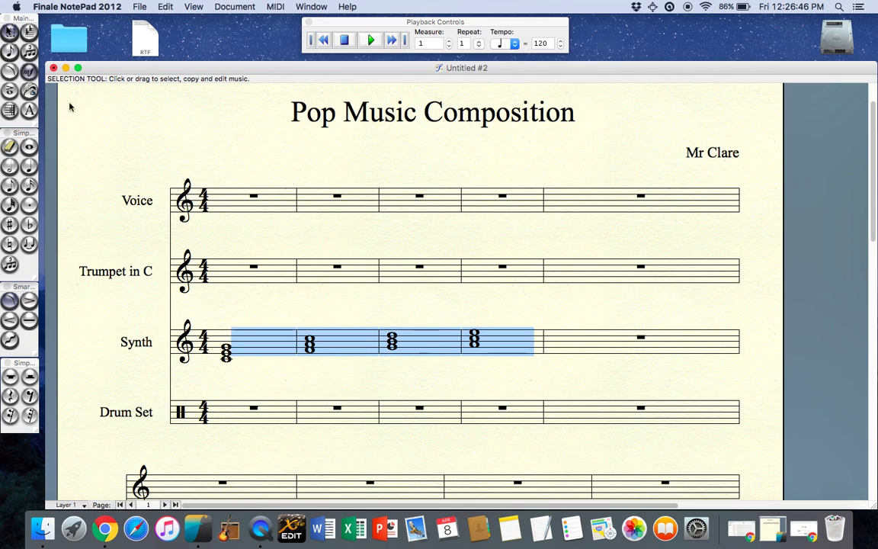
drag(211, 320, 542, 376)
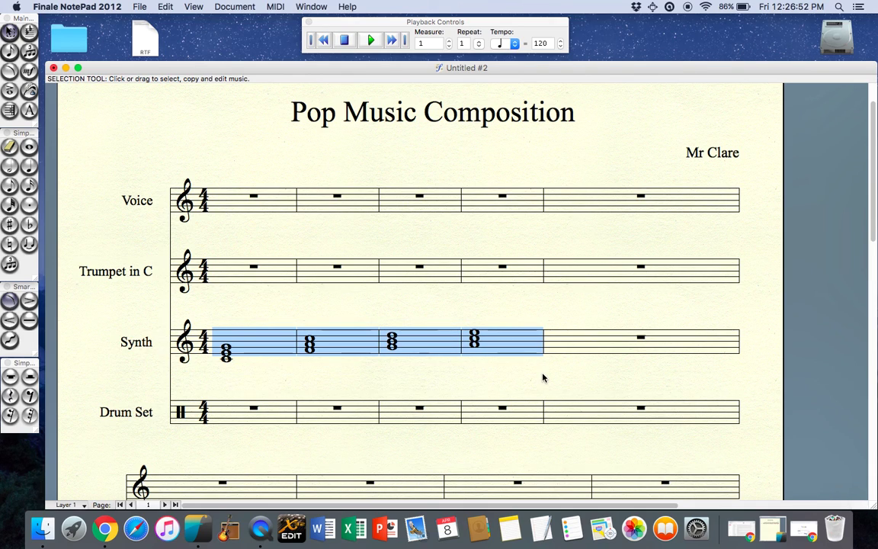
click(568, 348)
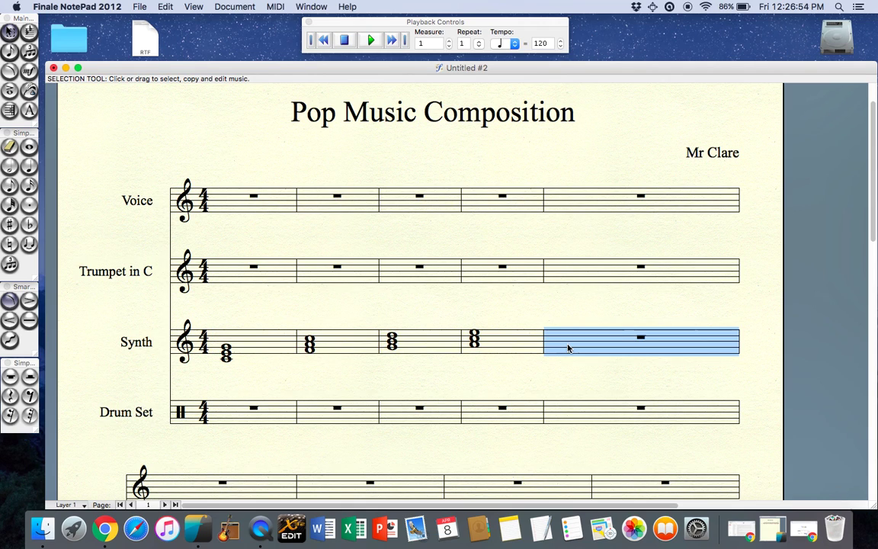
key(super+v)
scroll(567, 348, down, 3)
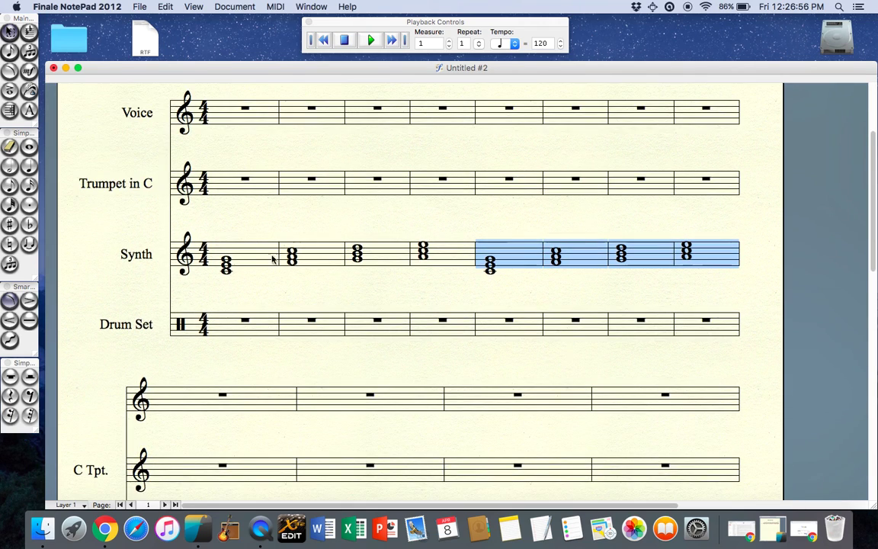
click(371, 41)
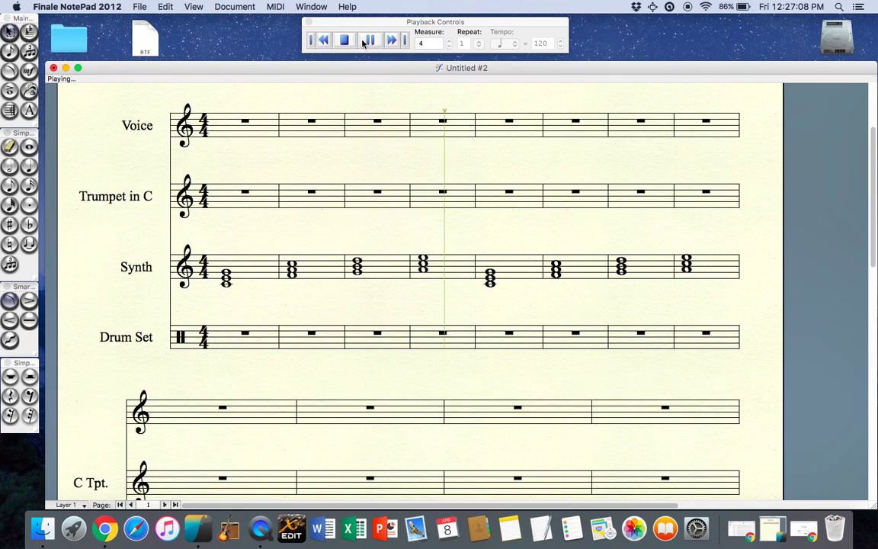
click(345, 41)
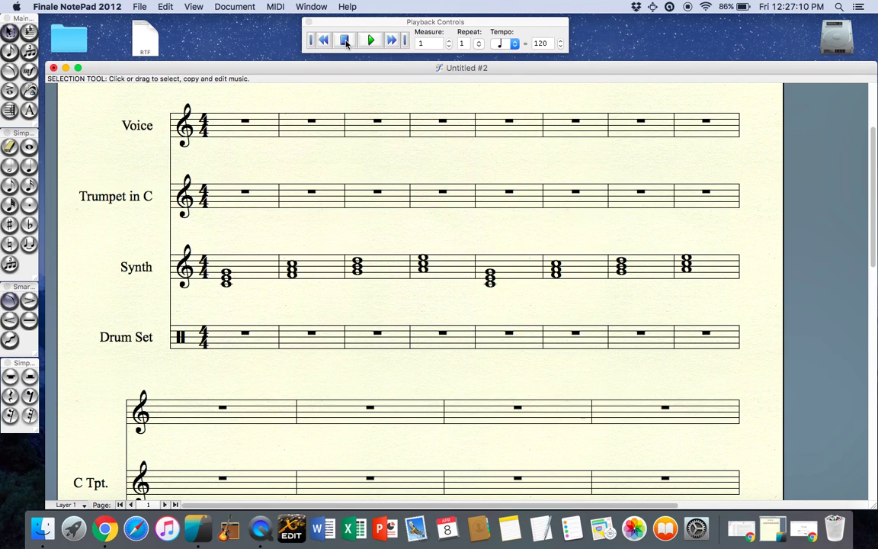
click(319, 7)
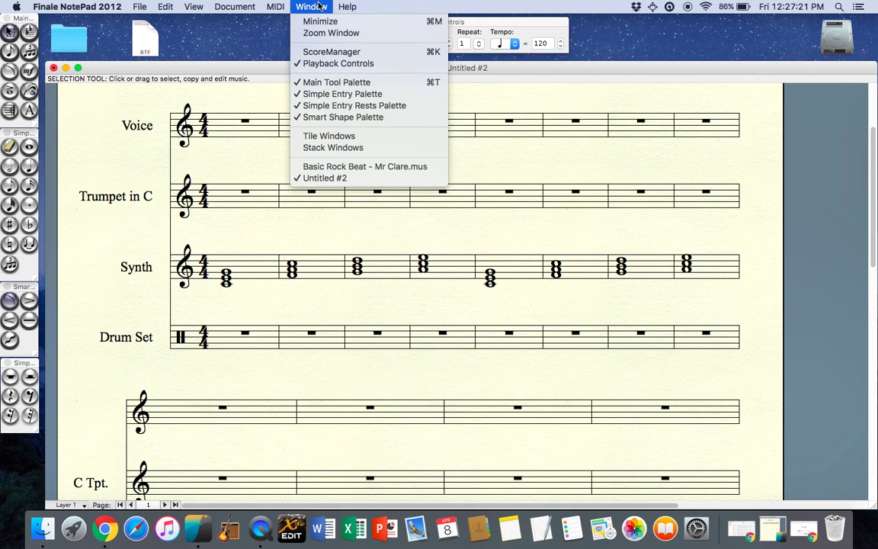
click(323, 54)
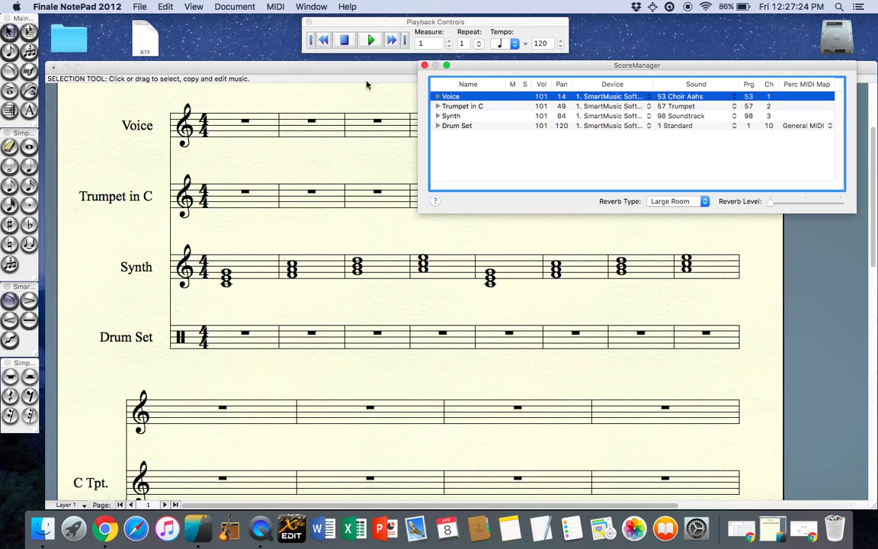
click(457, 109)
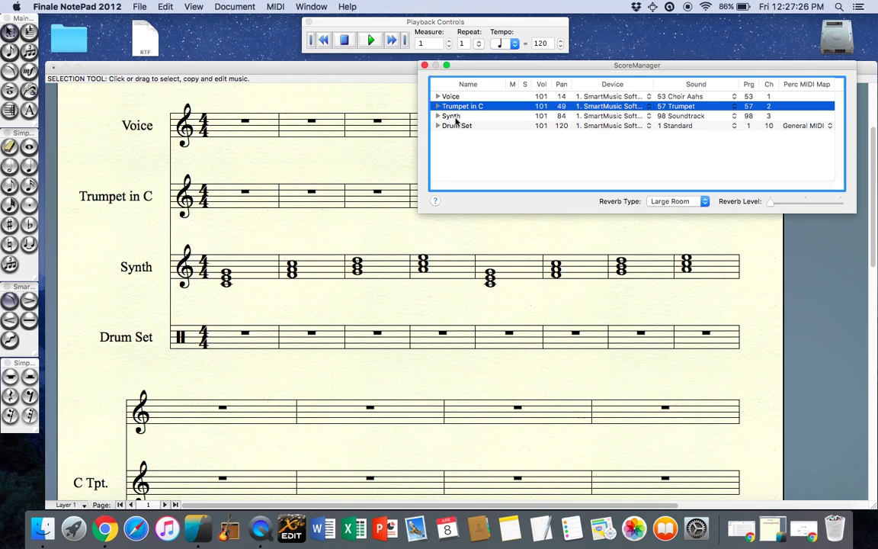
click(459, 117)
click(464, 127)
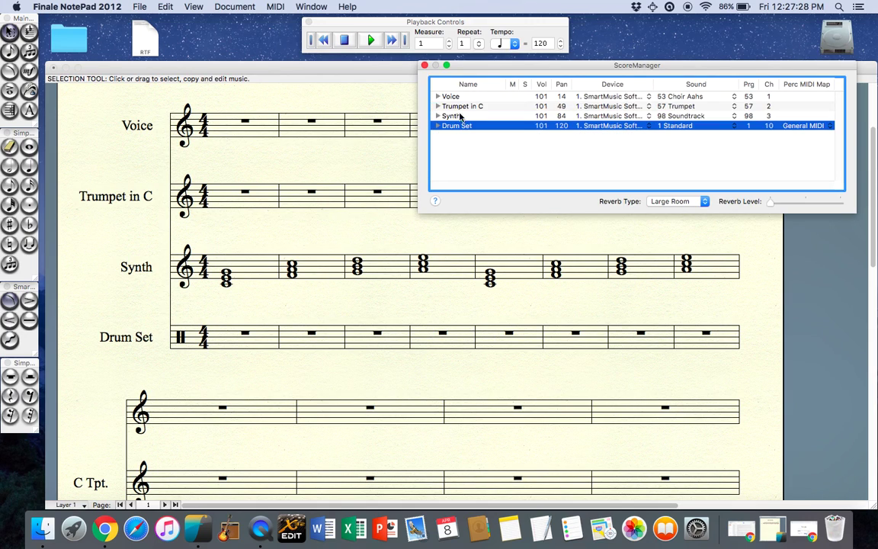
click(460, 98)
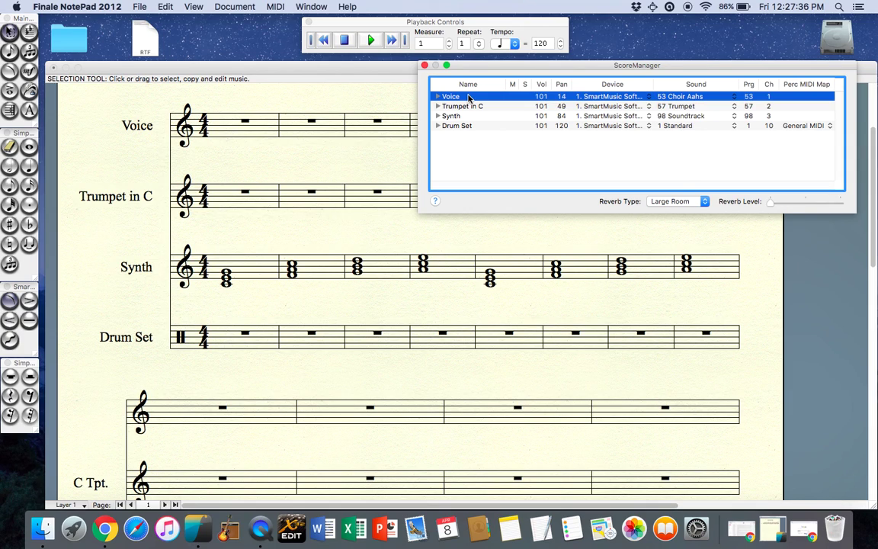
click(343, 75)
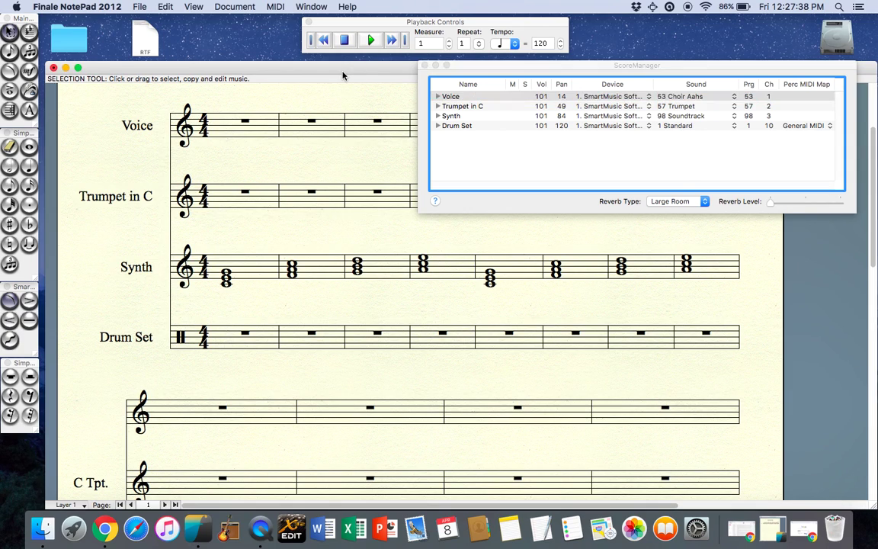
click(141, 6)
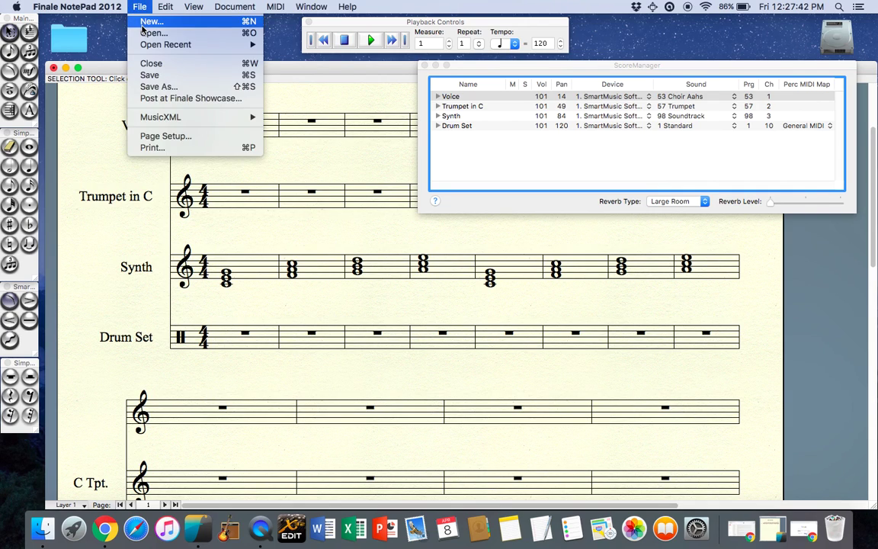
click(130, 5)
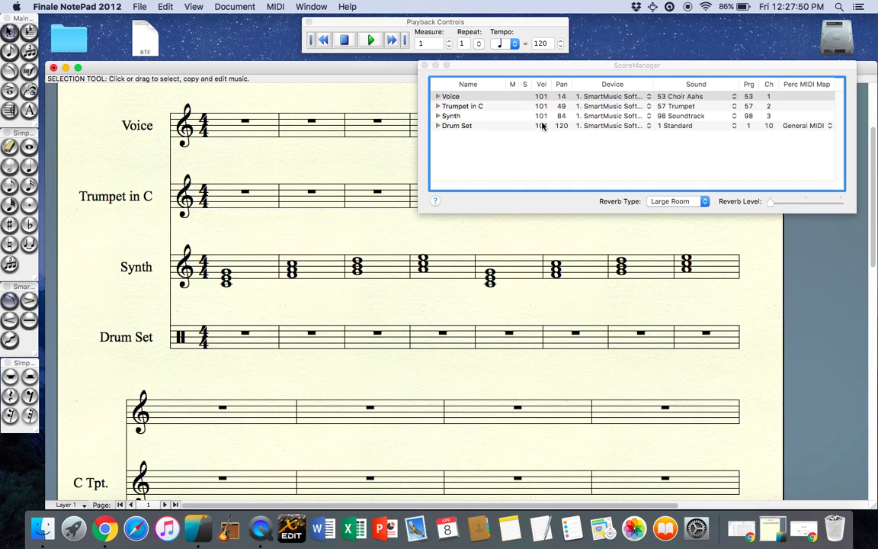
- Move the Synth part to channel 4, leaving its sound unchanged
click(607, 118)
click(618, 107)
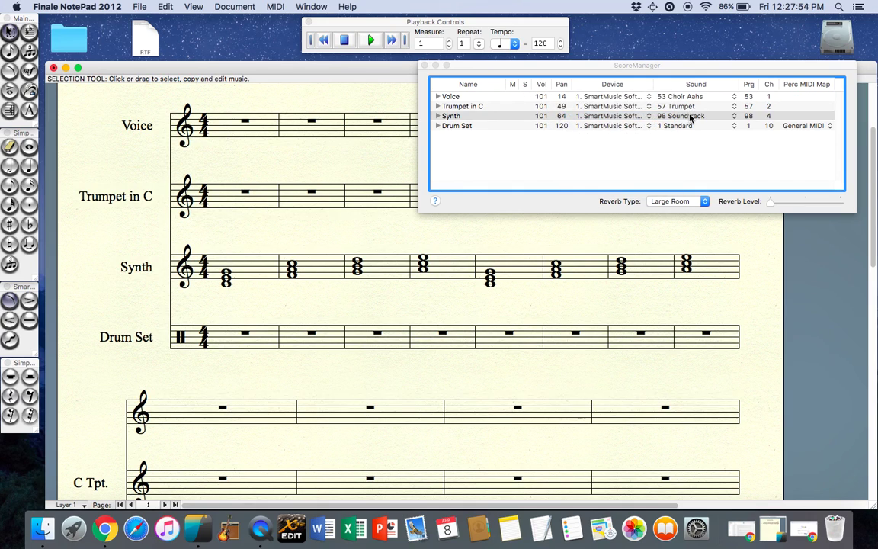
click(691, 118)
mouse_move(731, 147)
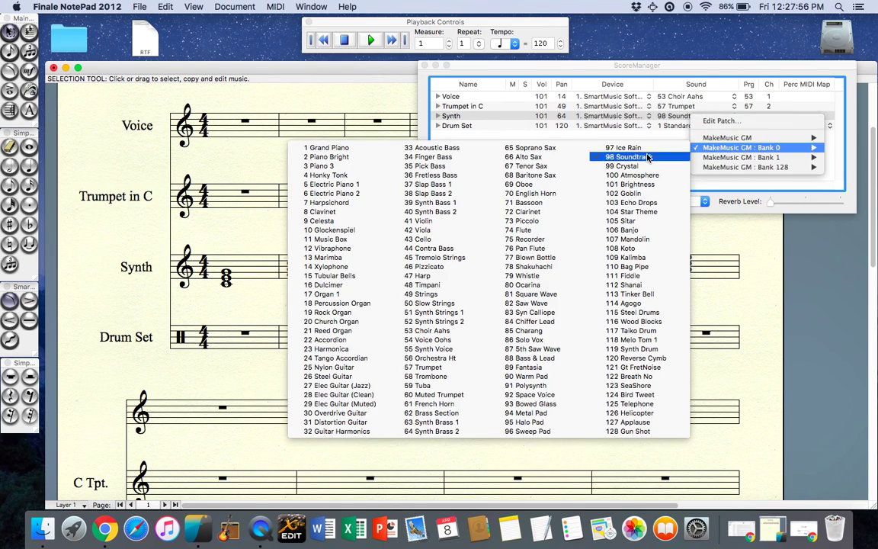
key(Escape)
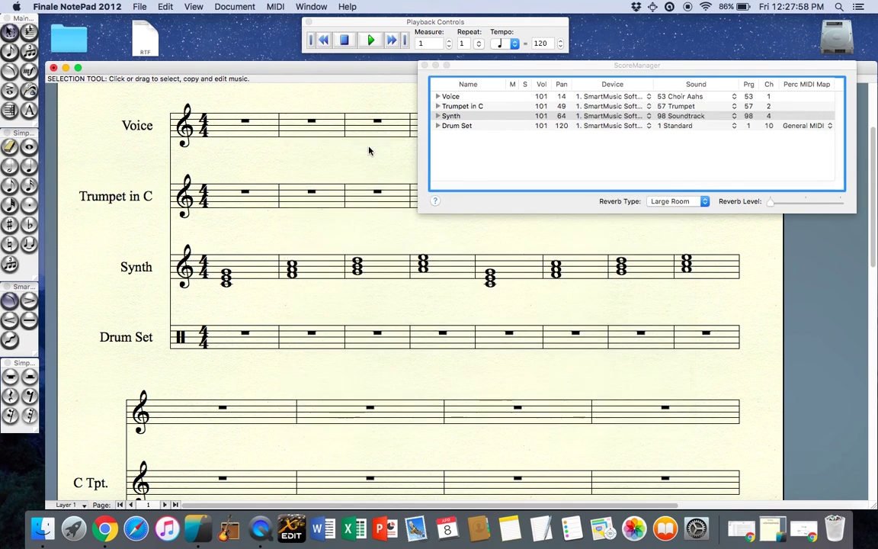
- Give the Voice part the 1 Grand Piano sound and close ScoreManager
click(690, 98)
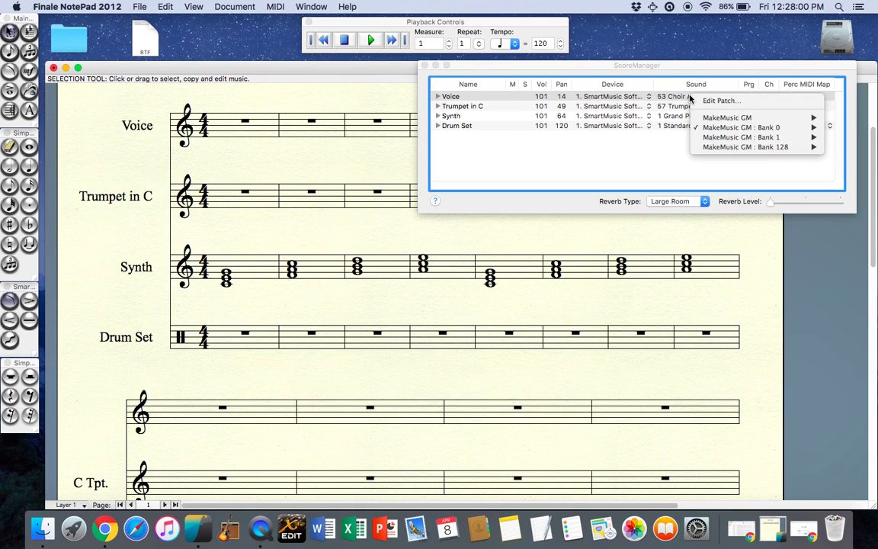
mouse_move(731, 128)
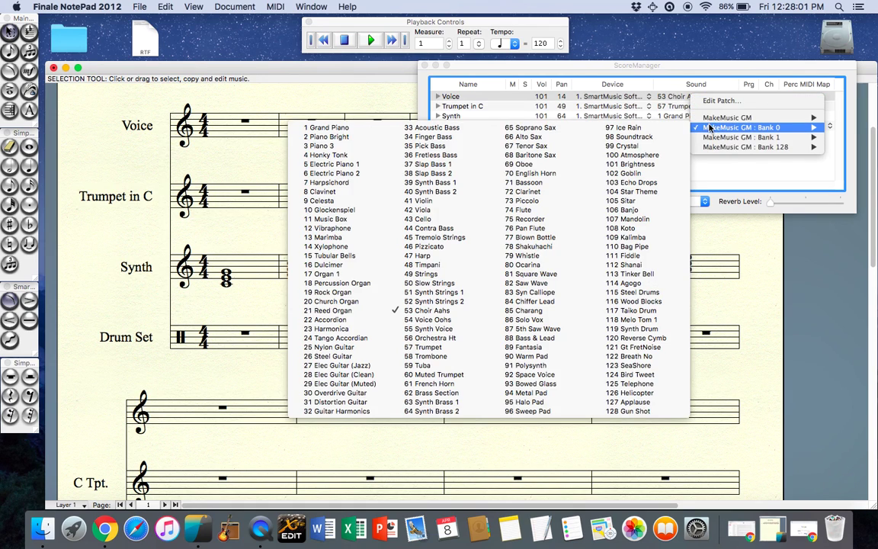
click(339, 128)
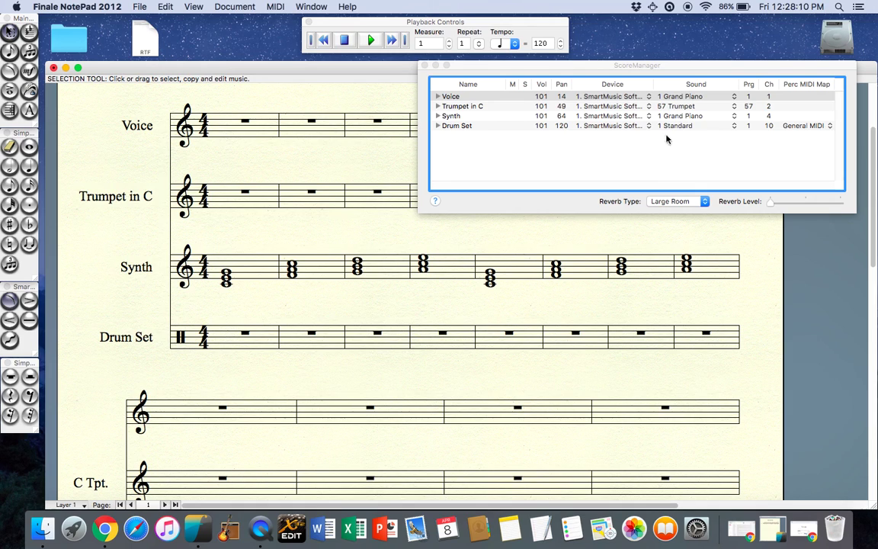
click(424, 66)
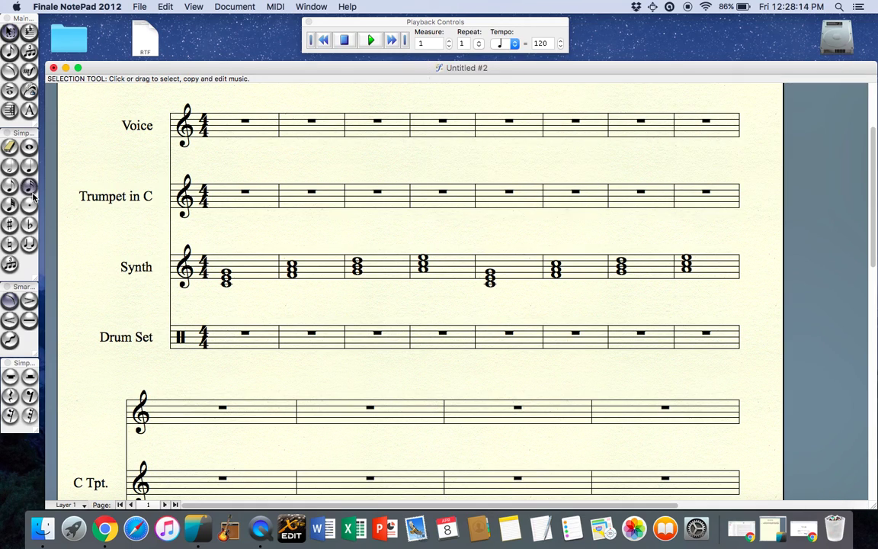
- Enter two quarter notes followed by four beamed eighth notes in the Voice staff's measure 1
click(30, 166)
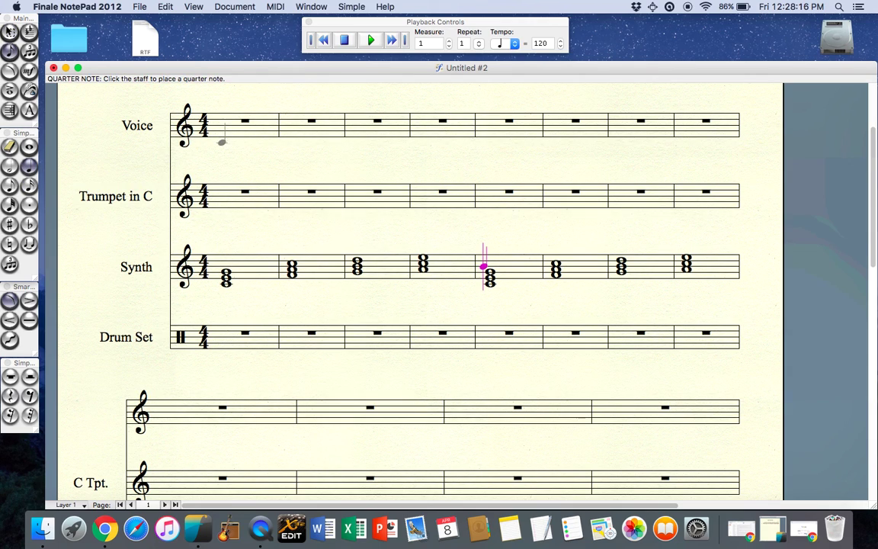
click(225, 142)
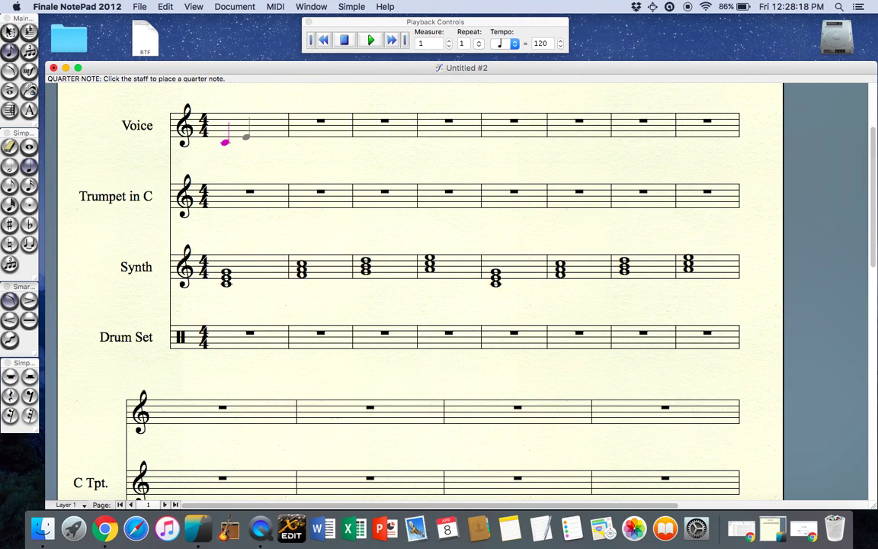
click(245, 136)
click(10, 185)
click(267, 134)
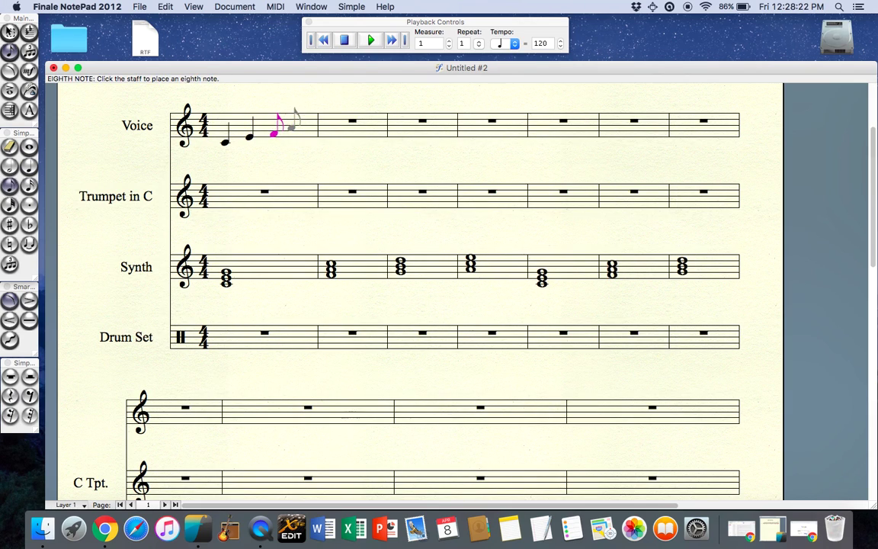
click(286, 128)
click(299, 130)
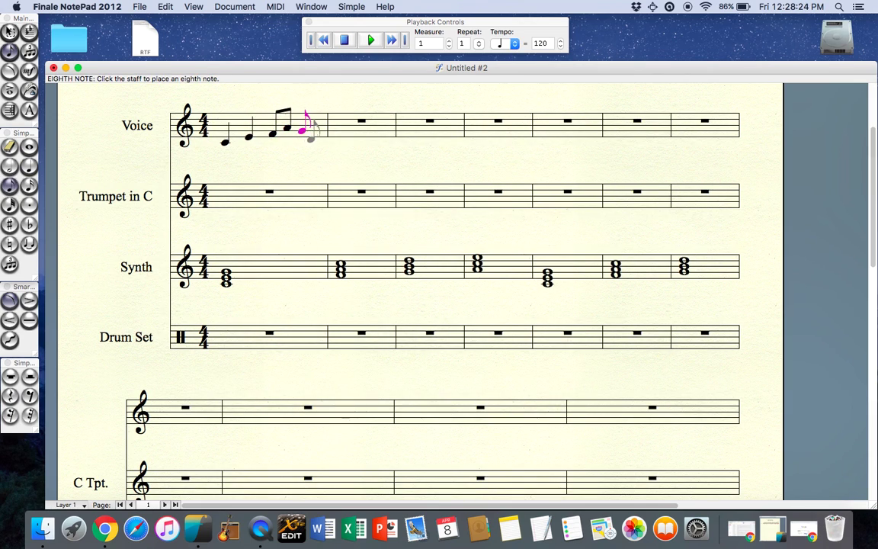
click(312, 140)
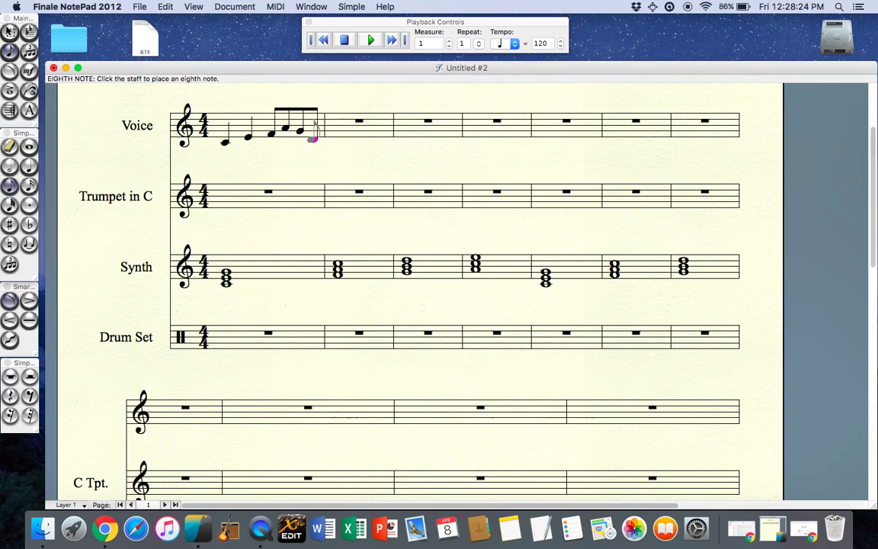
- Place a half note at the start of measure 2 of the Voice staff
click(10, 166)
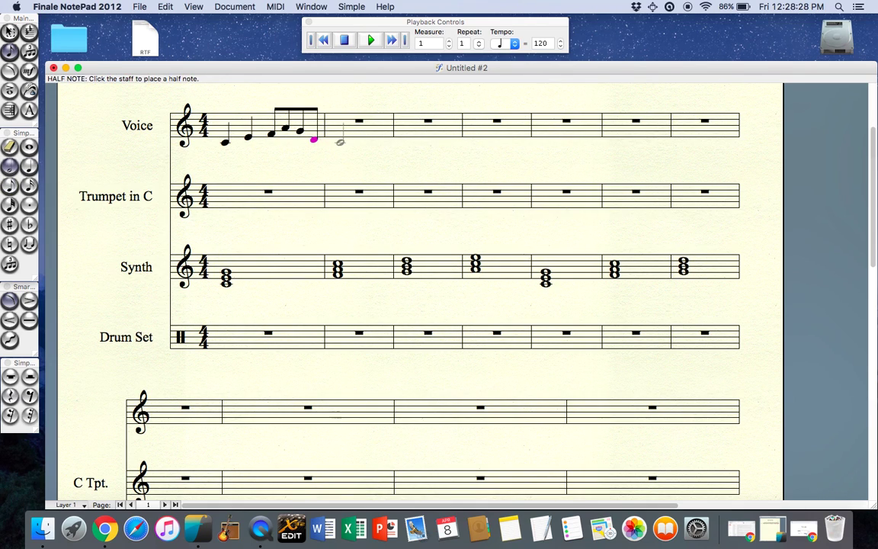
click(340, 142)
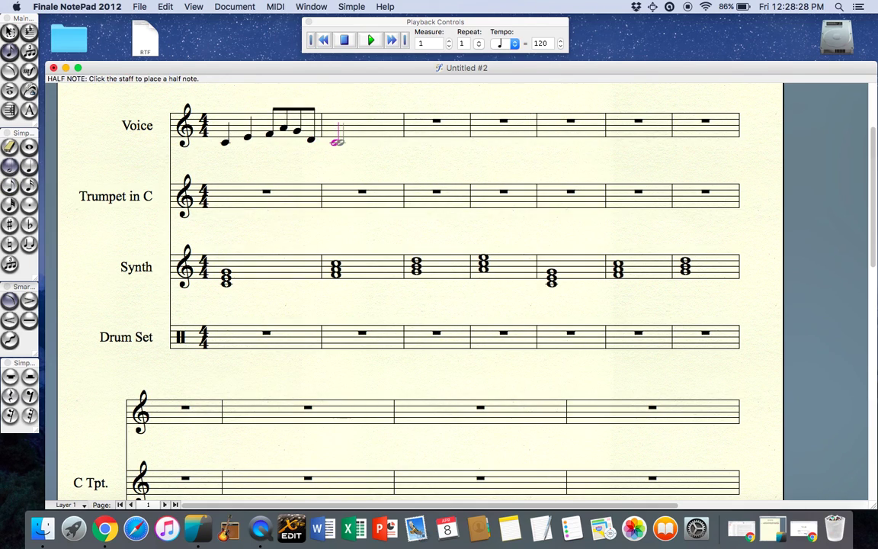
click(29, 376)
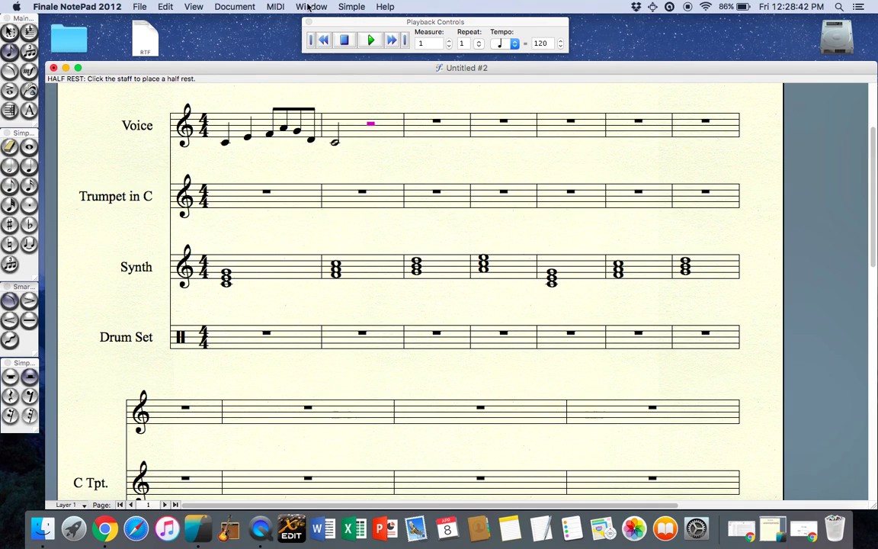
click(311, 40)
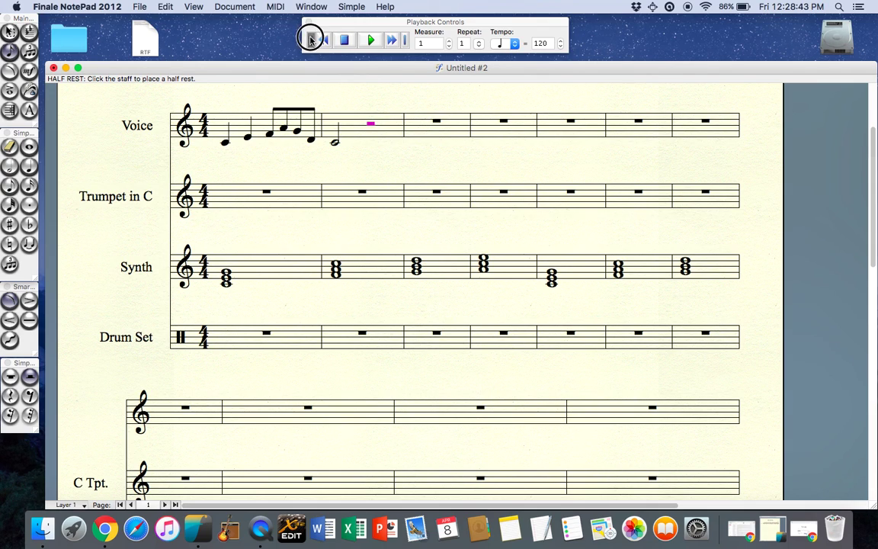
click(371, 40)
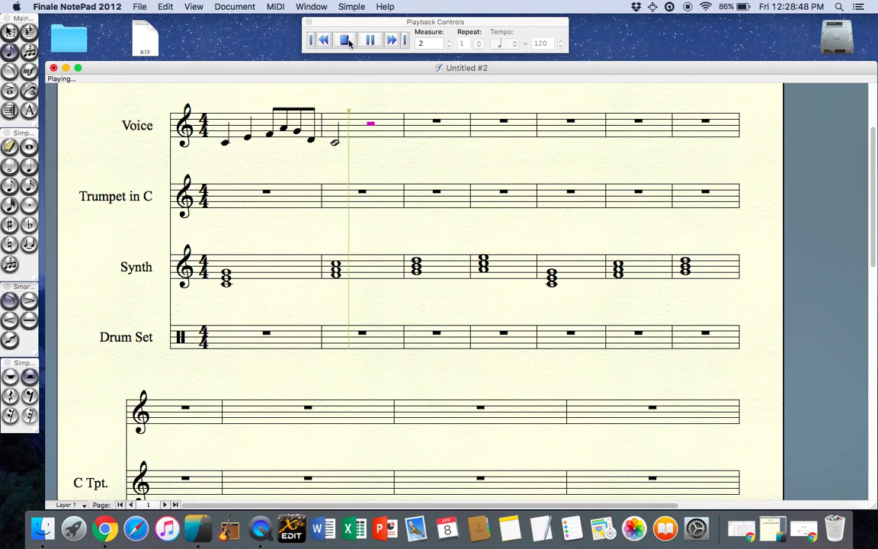
click(345, 41)
click(352, 6)
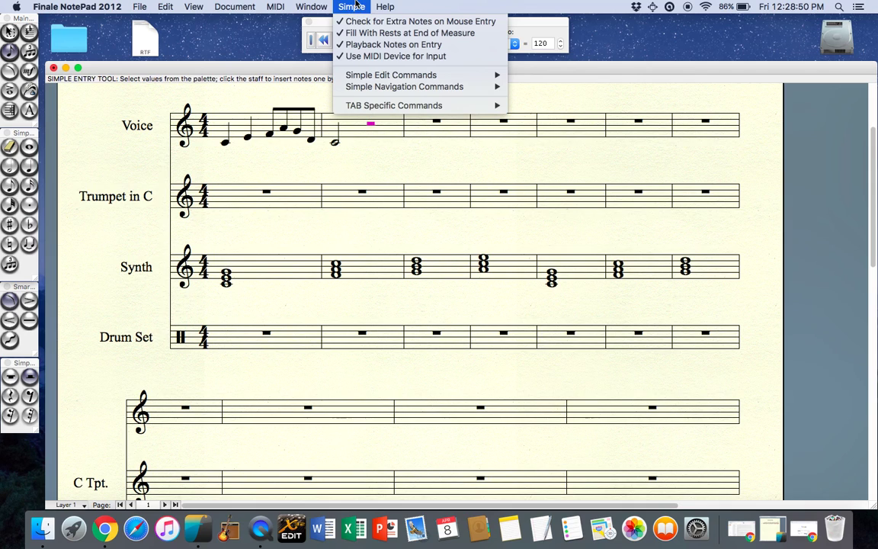
- Reopen ScoreManager and set the Voice part's volume to 127
mouse_move(311, 6)
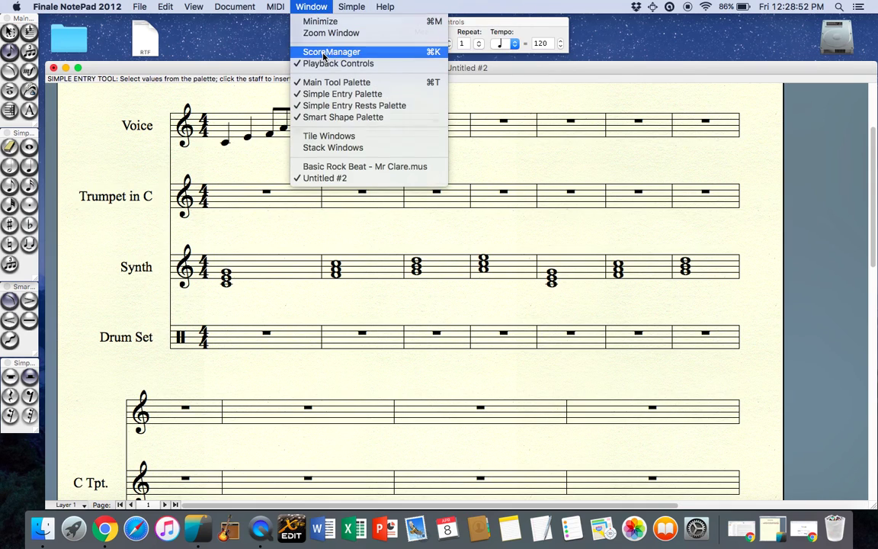
click(326, 53)
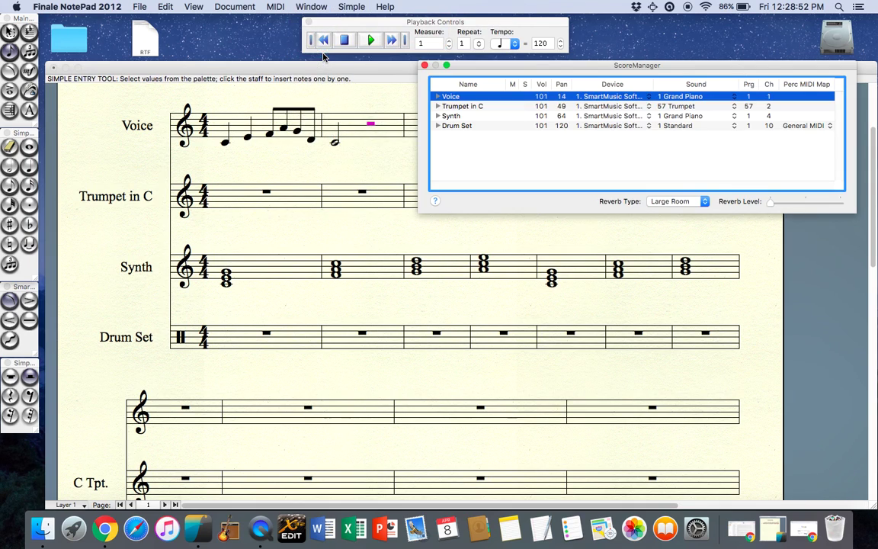
click(542, 96)
text(127)
click(537, 156)
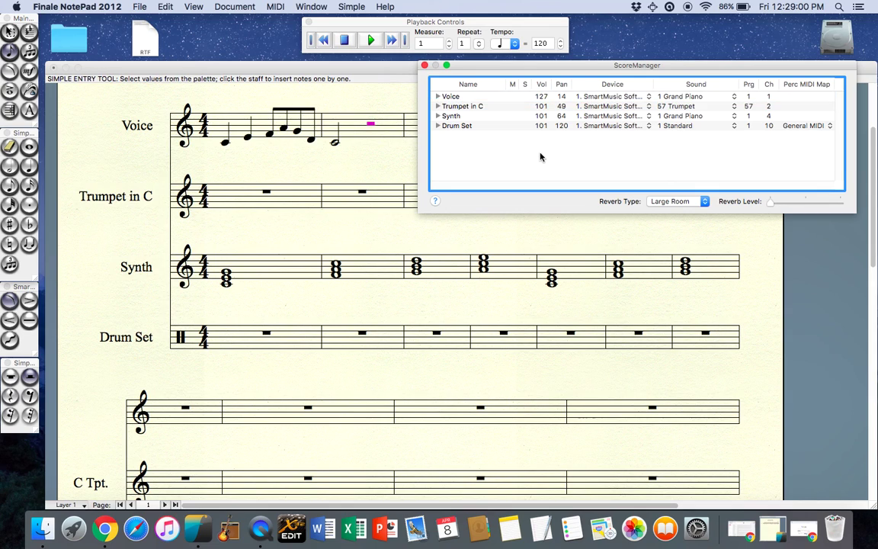
- Set the Trumpet in C volume to 110 and close ScoreManager
click(471, 118)
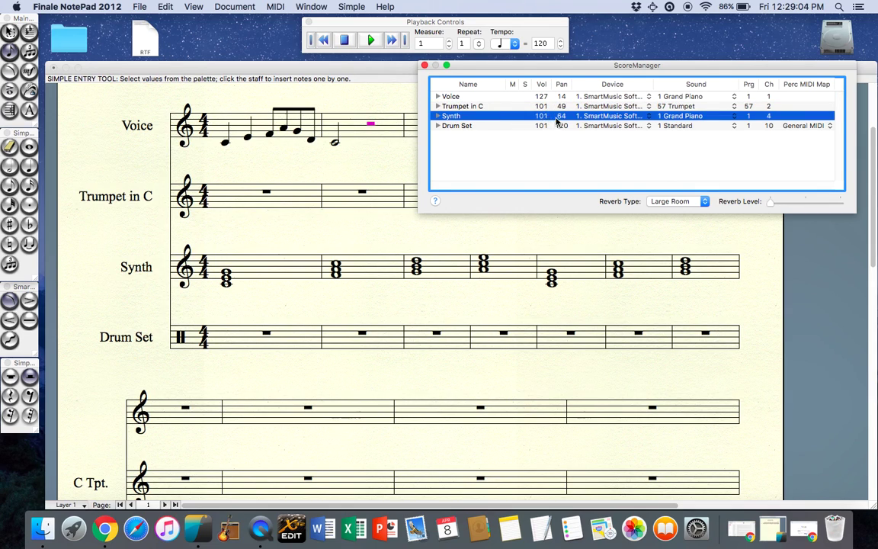
double_click(543, 108)
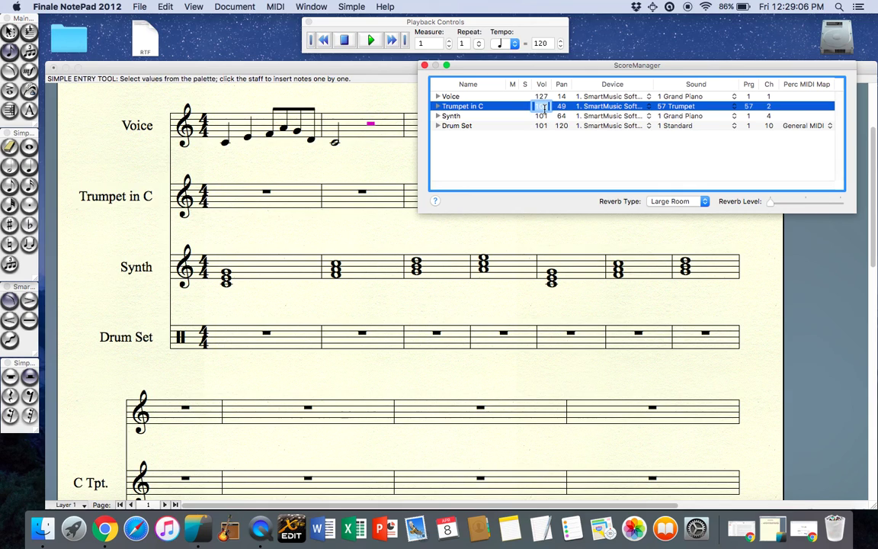
text(110)
click(531, 147)
click(550, 106)
click(425, 65)
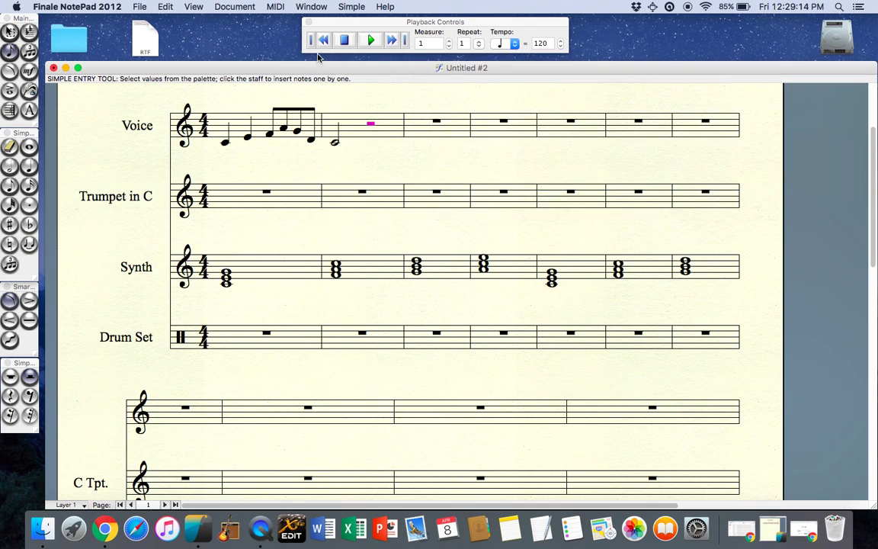
click(372, 40)
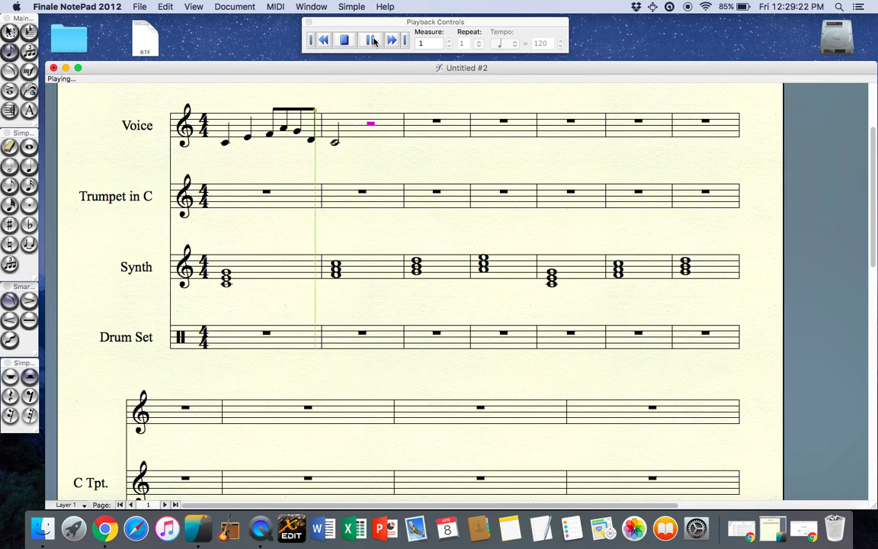
click(344, 40)
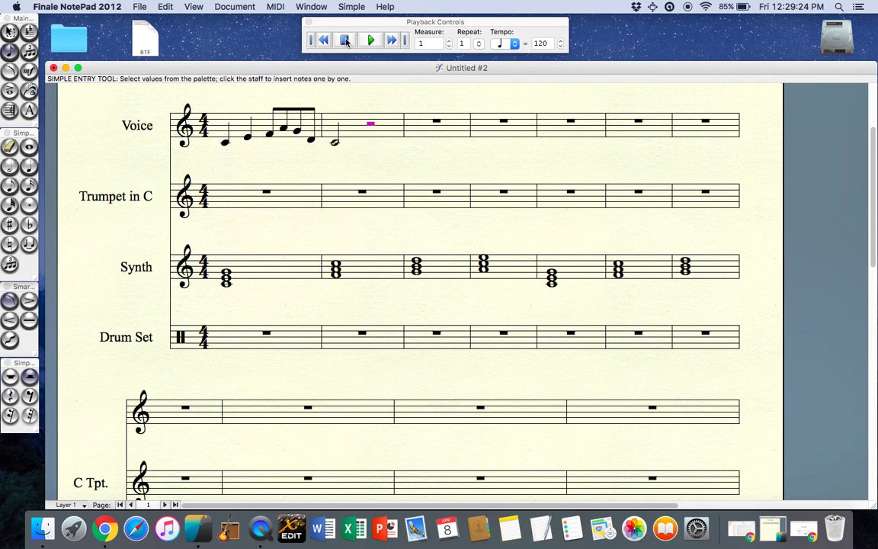